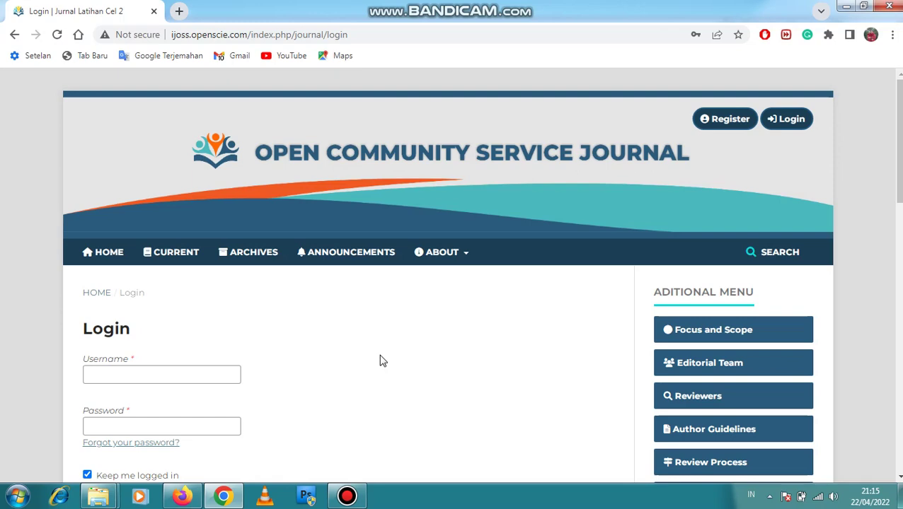
Bring up the Latihan Jurnal CEL folder and select the 01. IJCSC Mavianti Submit file
{"action": "left_click", "coordinate": [98, 495]}
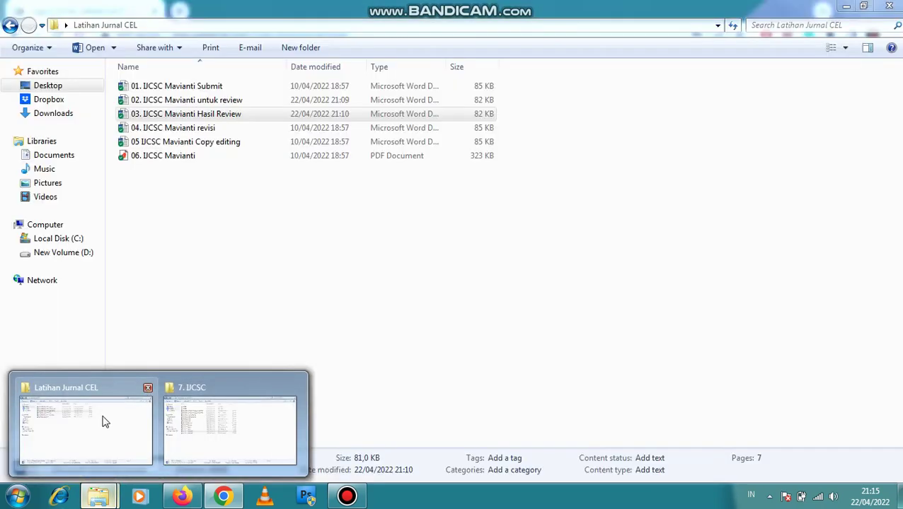
{"action": "left_click", "coordinate": [102, 419]}
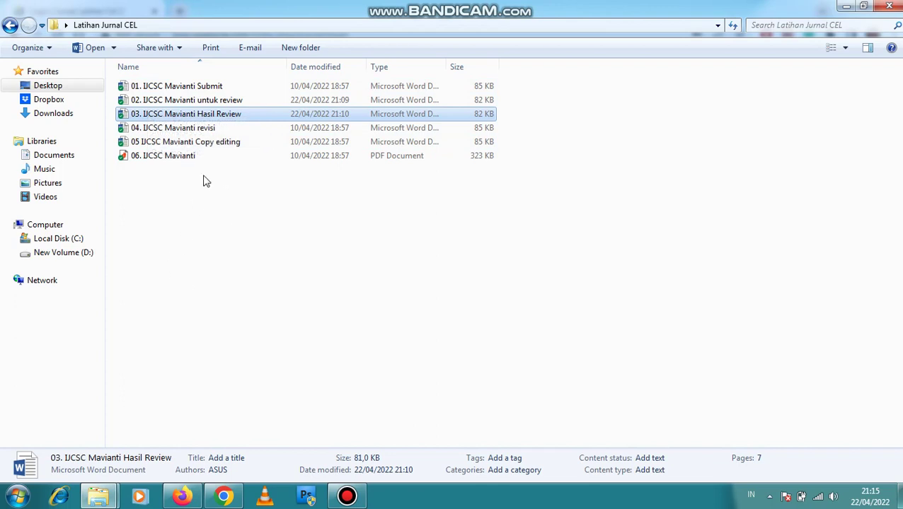
{"action": "left_click", "coordinate": [201, 86]}
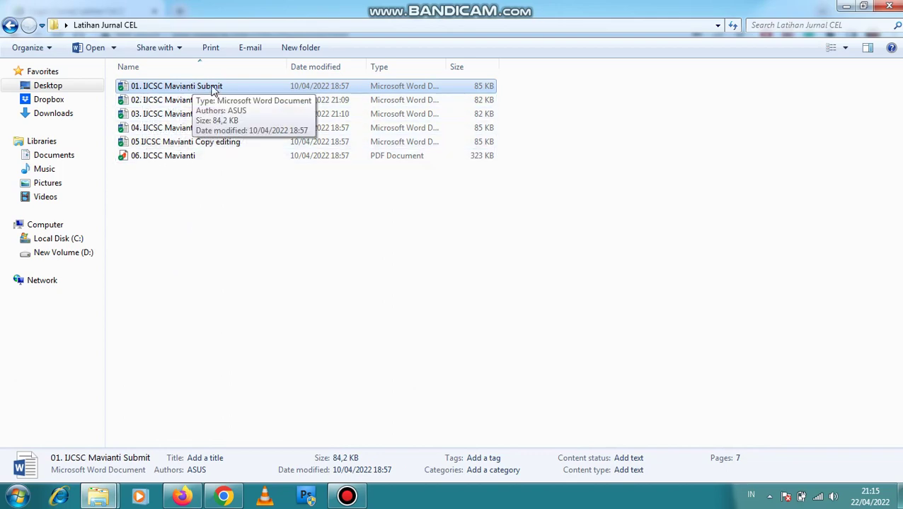
Open 01. IJCSC Mavianti Submit in Word, read down to its keywords, then return to the folder
{"action": "double_click", "coordinate": [215, 88]}
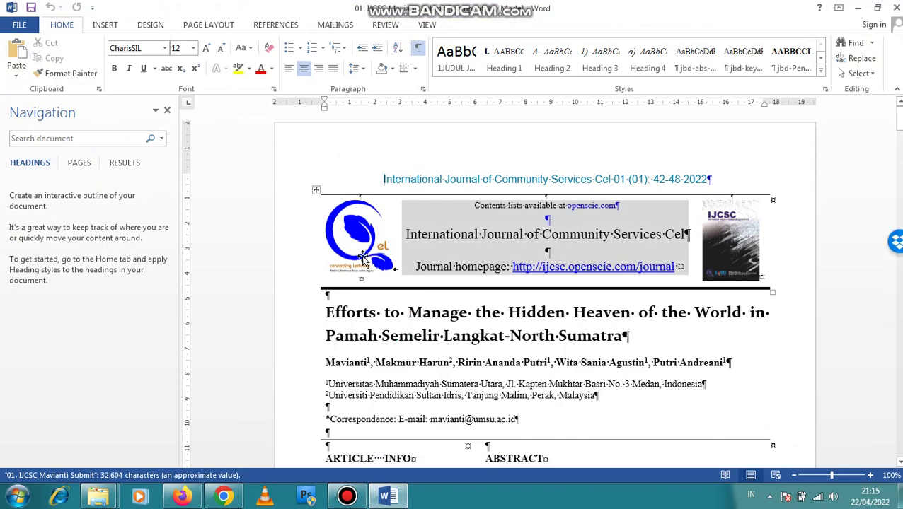
{"action": "scroll", "coordinate": [396, 322], "scroll_direction": "down", "scroll_amount": 2}
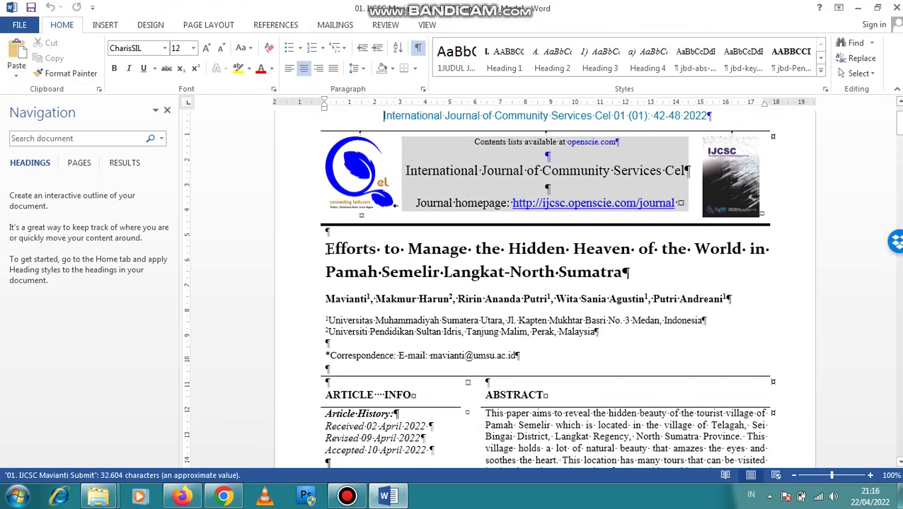
{"action": "left_click", "coordinate": [430, 248]}
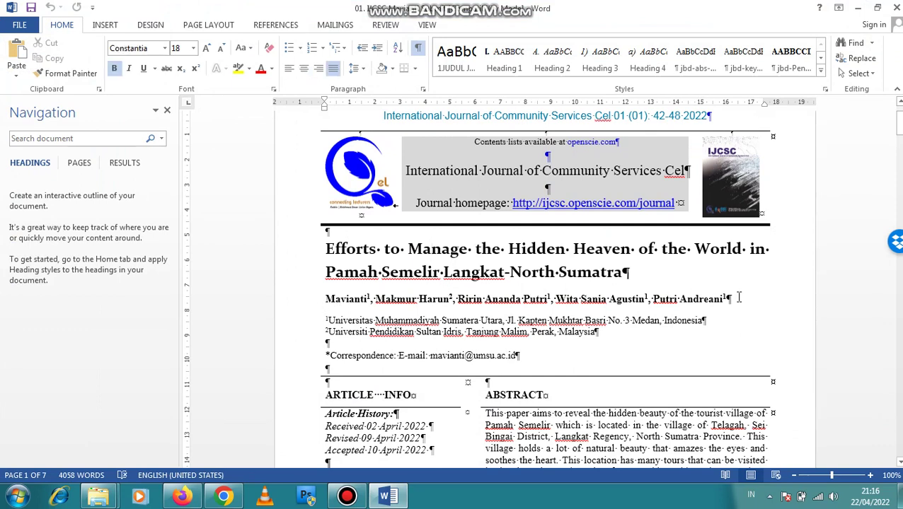
{"action": "scroll", "coordinate": [542, 331], "scroll_direction": "down", "scroll_amount": 1}
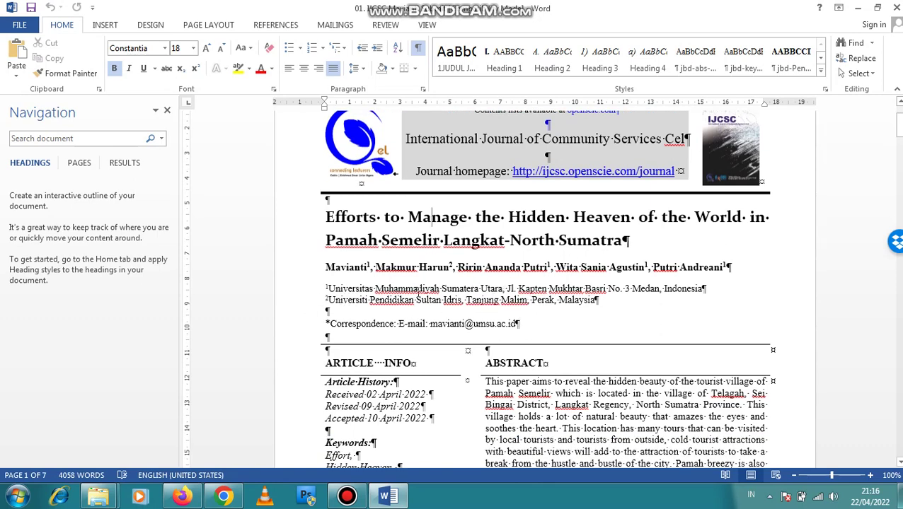
{"action": "scroll", "coordinate": [608, 316], "scroll_direction": "down", "scroll_amount": 3}
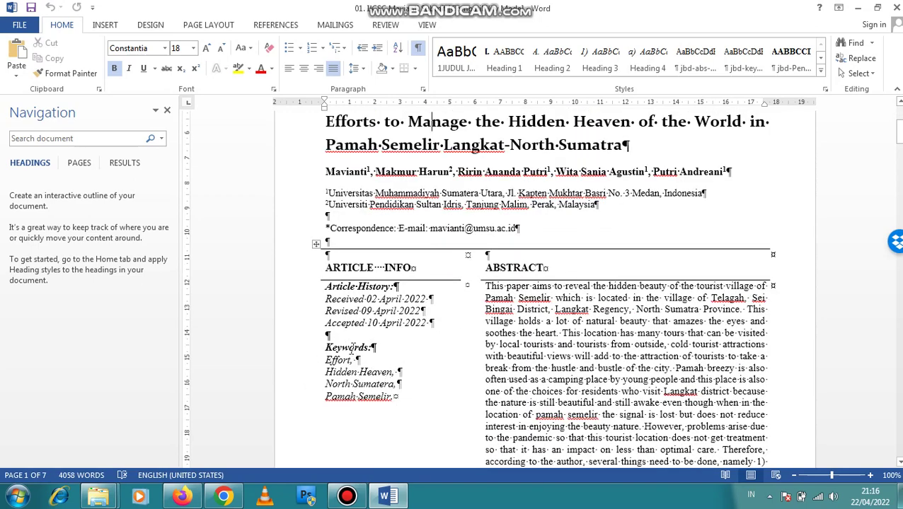
{"action": "scroll", "coordinate": [347, 318], "scroll_direction": "down", "scroll_amount": 9}
{"action": "scroll", "coordinate": [647, 287], "scroll_direction": "up", "scroll_amount": 5}
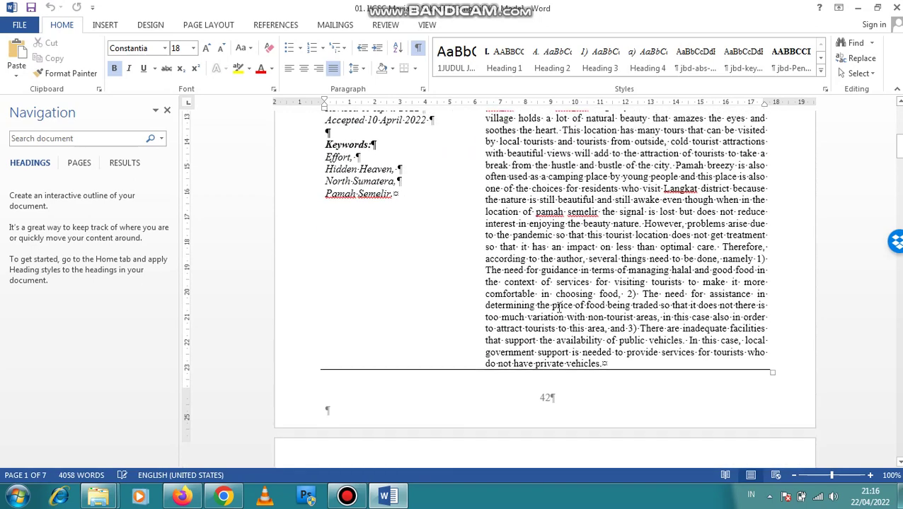
{"action": "scroll", "coordinate": [386, 281], "scroll_direction": "down", "scroll_amount": 1}
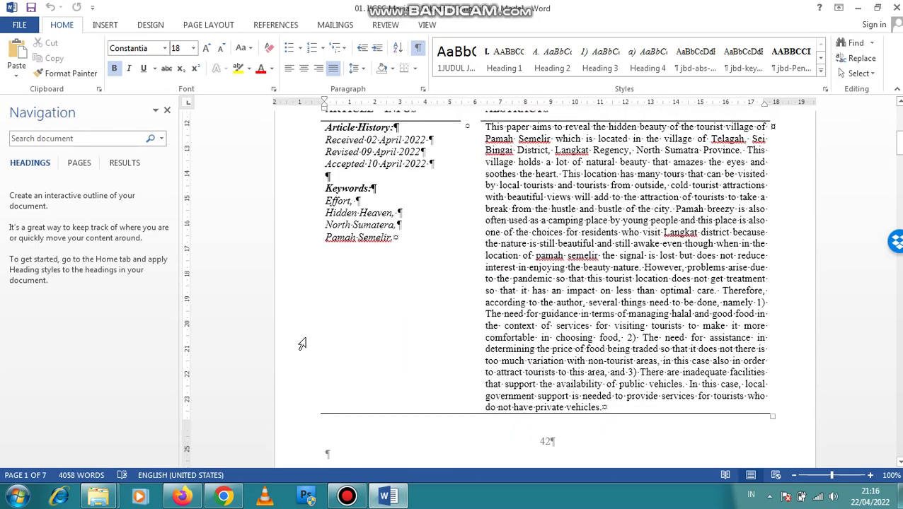
{"action": "mouse_move", "coordinate": [99, 495]}
{"action": "left_click", "coordinate": [90, 440]}
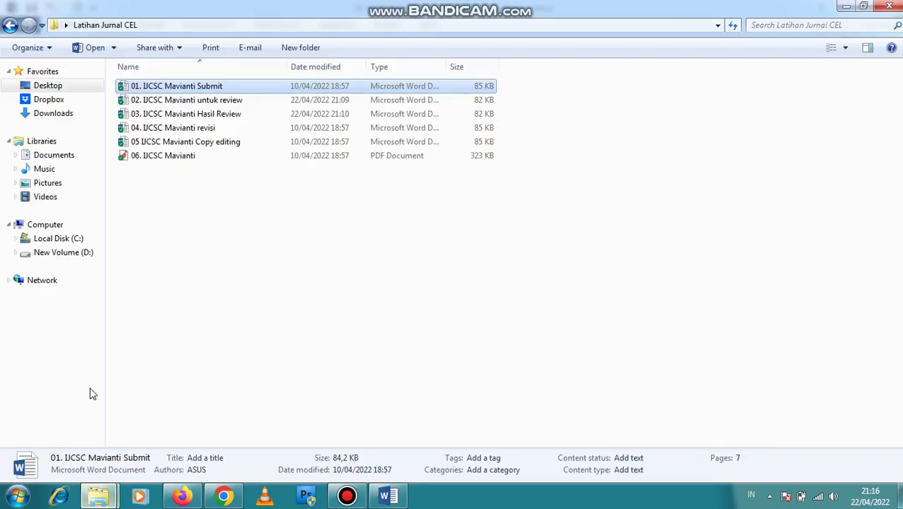
Open 02. IJCSC Mavianti untuk review in Word to view keywords Effort, Hidden Heaven, North Sumatera
{"action": "double_click", "coordinate": [197, 101]}
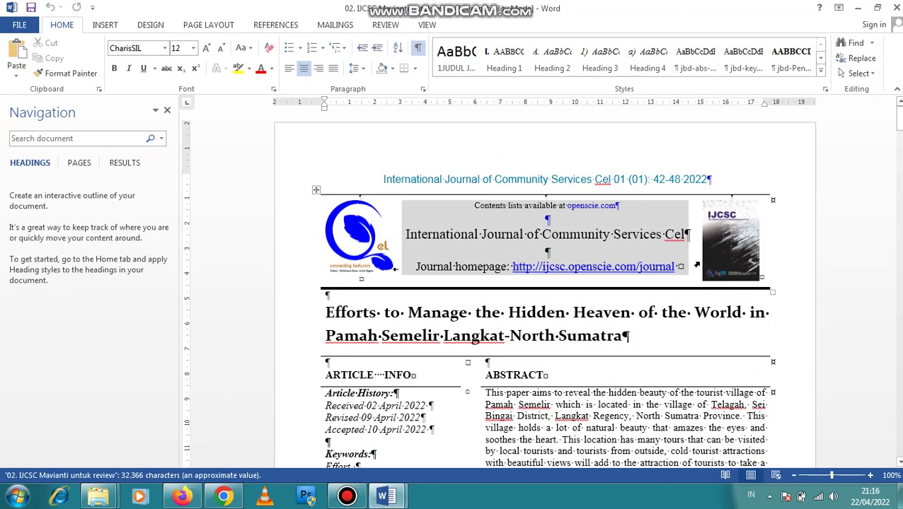
{"action": "scroll", "coordinate": [414, 345], "scroll_direction": "down", "scroll_amount": 2}
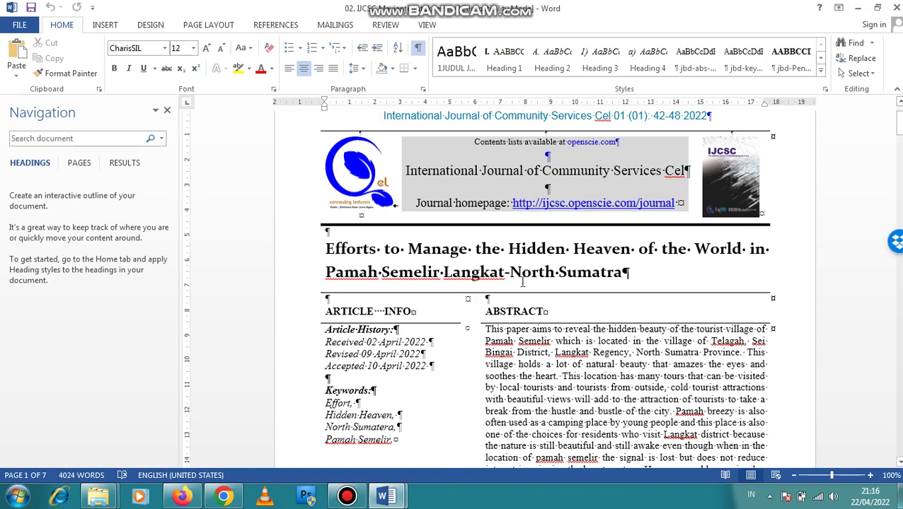
Bring the Latihan Jurnal CEL folder forward, then return to the journal login page in Chrome
{"action": "mouse_move", "coordinate": [100, 501]}
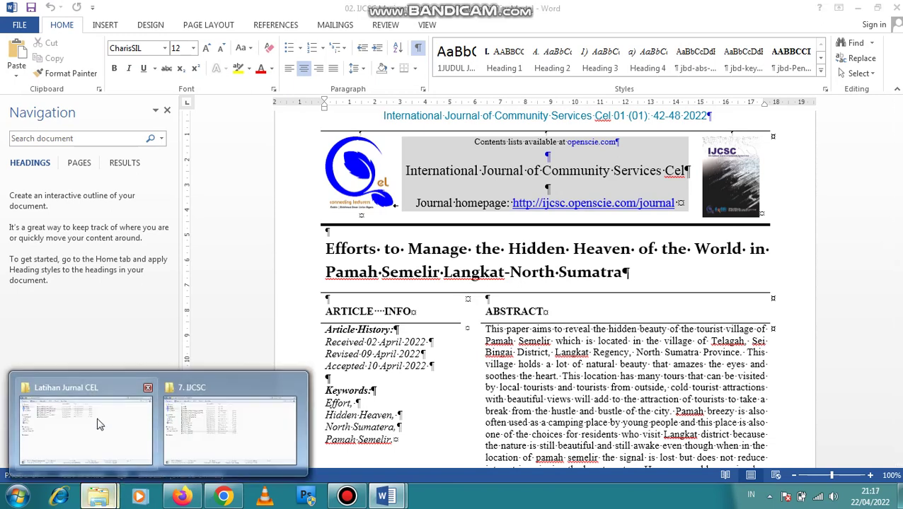
{"action": "left_click", "coordinate": [95, 423]}
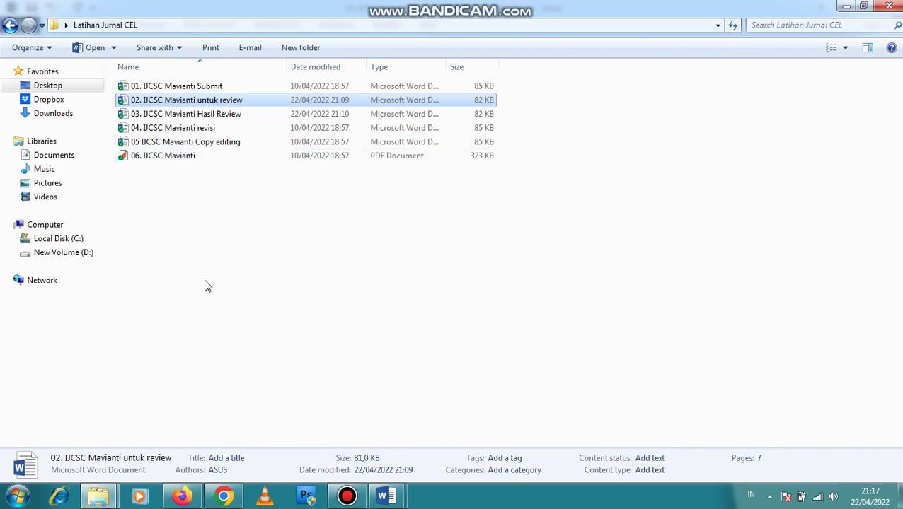
{"action": "left_click", "coordinate": [224, 496]}
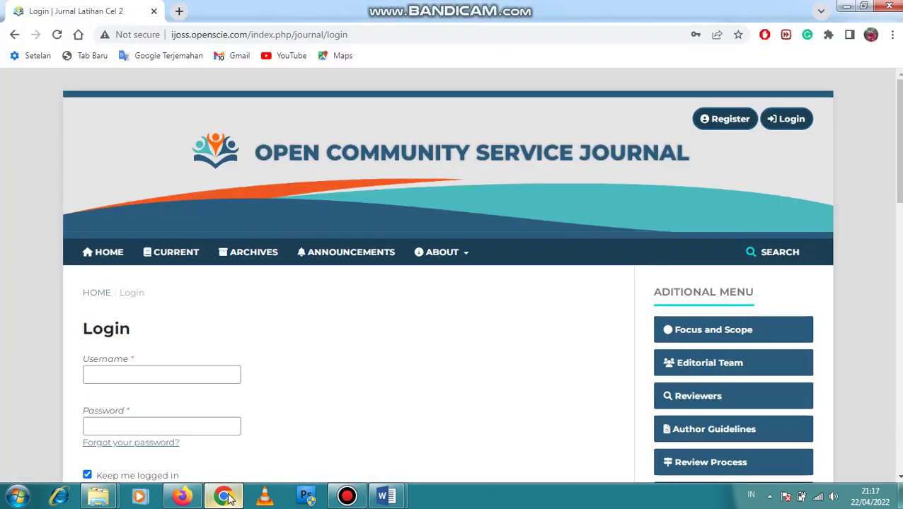
Log into the journal with the saved author account from Chrome's password suggestions
{"action": "scroll", "coordinate": [339, 332], "scroll_direction": "down", "scroll_amount": 1}
{"action": "left_click", "coordinate": [131, 309]}
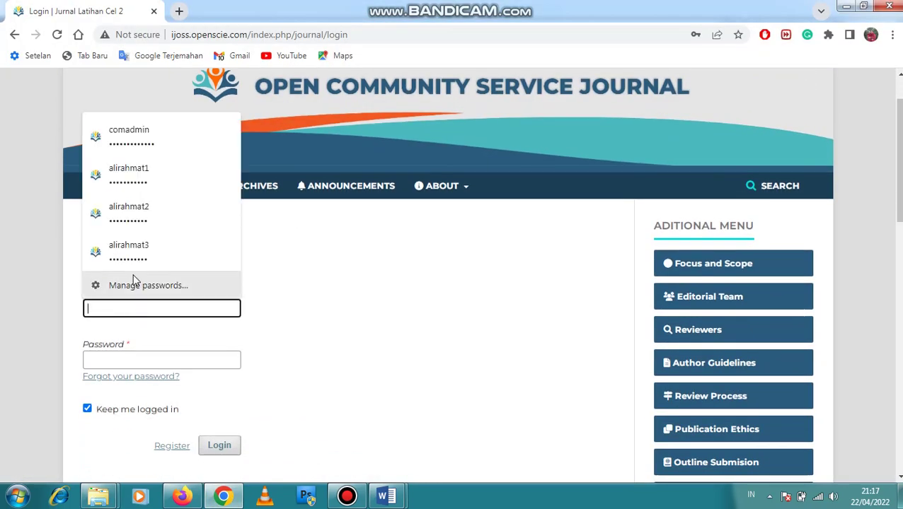
{"action": "left_click", "coordinate": [144, 215]}
{"action": "scroll", "coordinate": [272, 294], "scroll_direction": "down", "scroll_amount": 2}
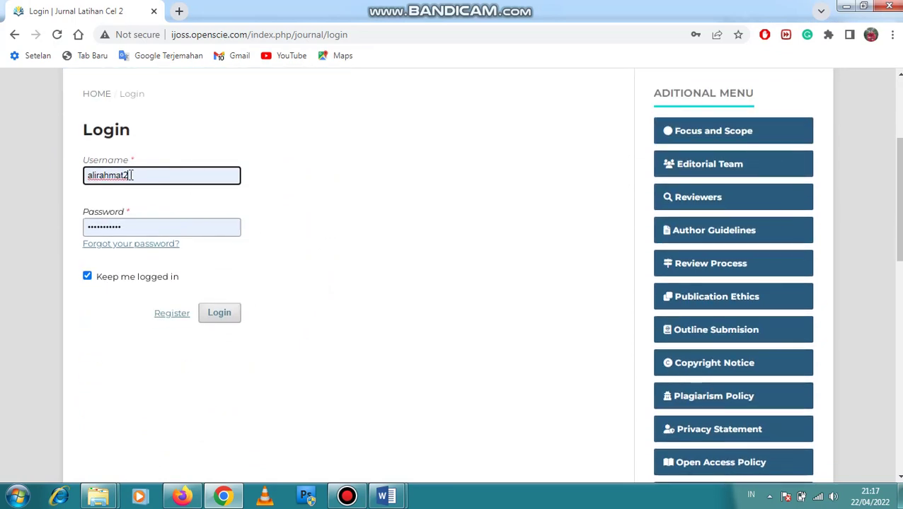
{"action": "left_click", "coordinate": [221, 317]}
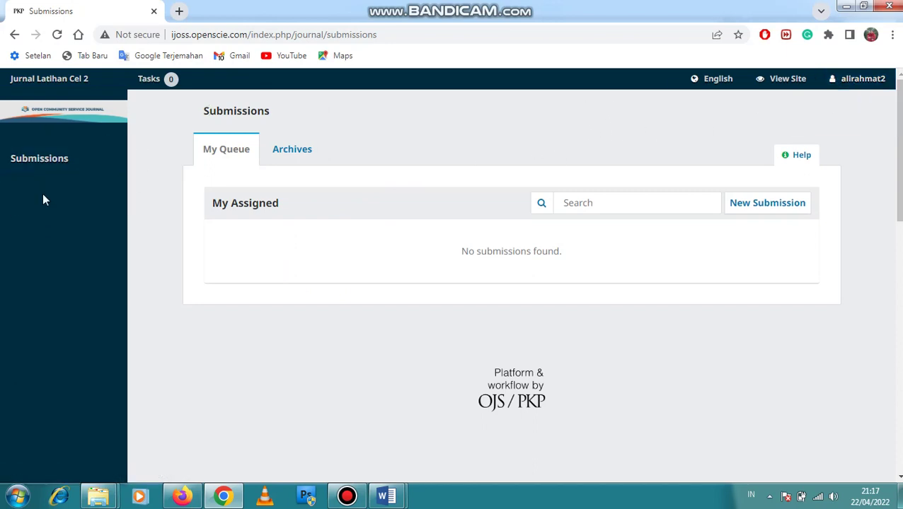
On the Firefox journal login page, enter the editor account's username
{"action": "left_click", "coordinate": [181, 496]}
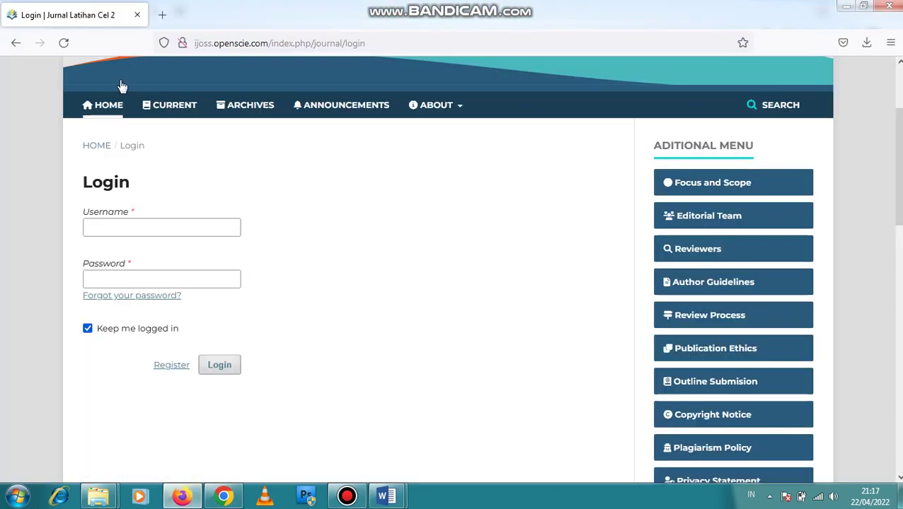
{"action": "left_click", "coordinate": [223, 497]}
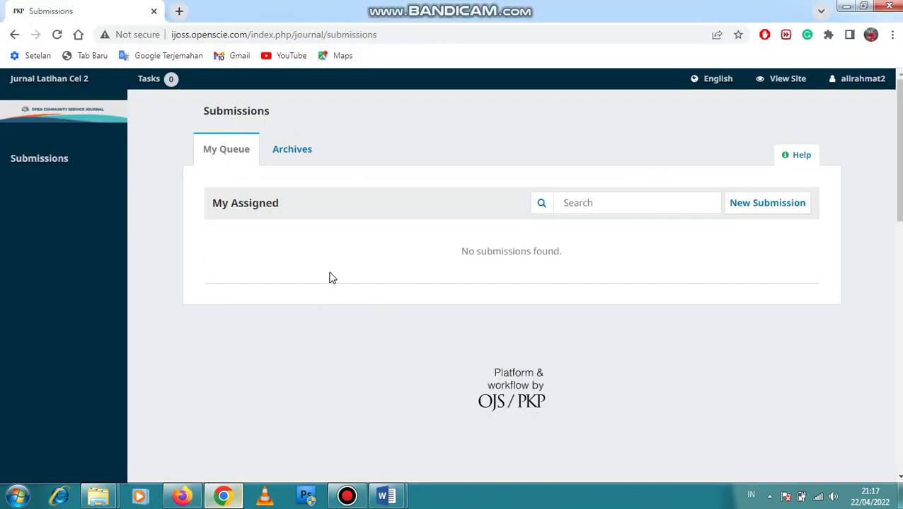
{"action": "left_click", "coordinate": [182, 496]}
{"action": "left_click", "coordinate": [130, 228]}
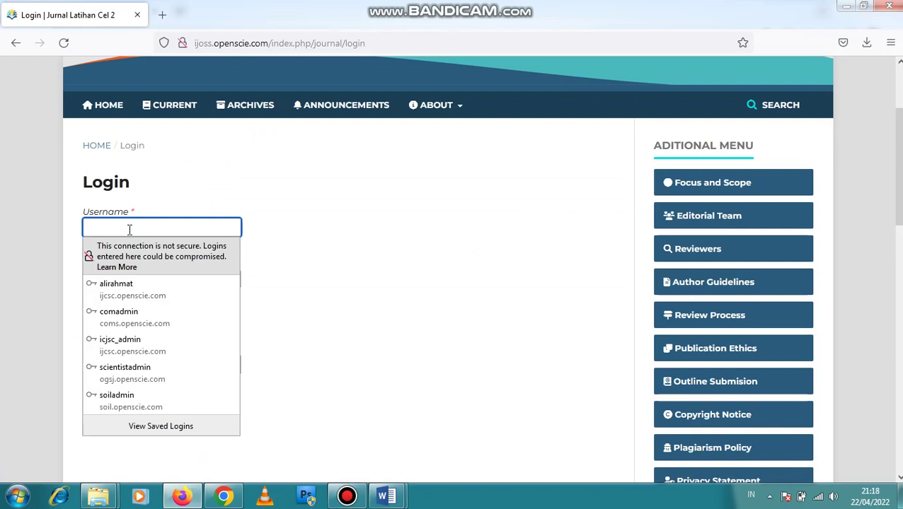
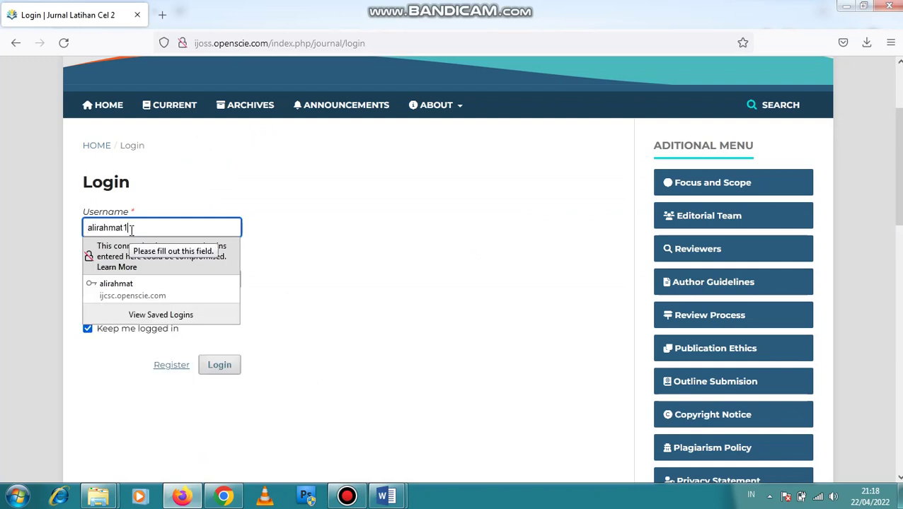
{"action": "left_click", "coordinate": [390, 259]}
Enter the password, log in, save the login in Firefox, and close the error message
{"action": "left_click", "coordinate": [198, 273]}
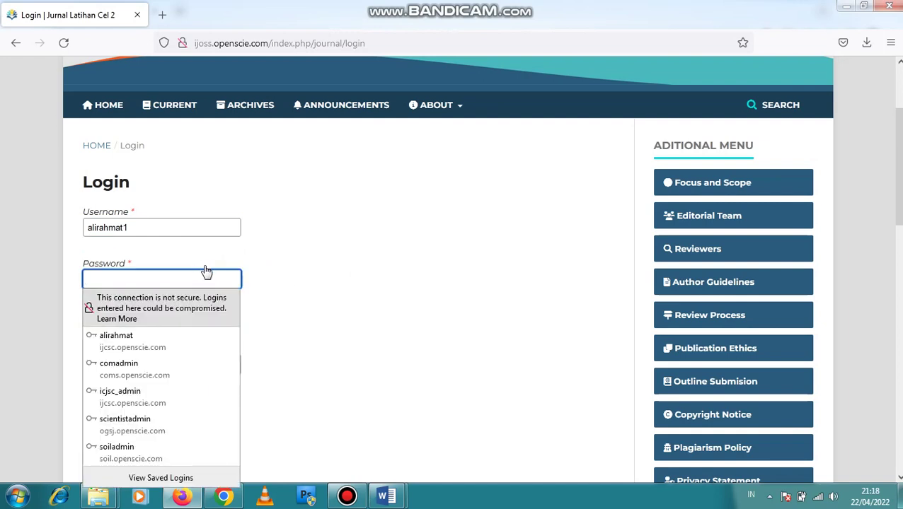
{"action": "type", "text": "a"}
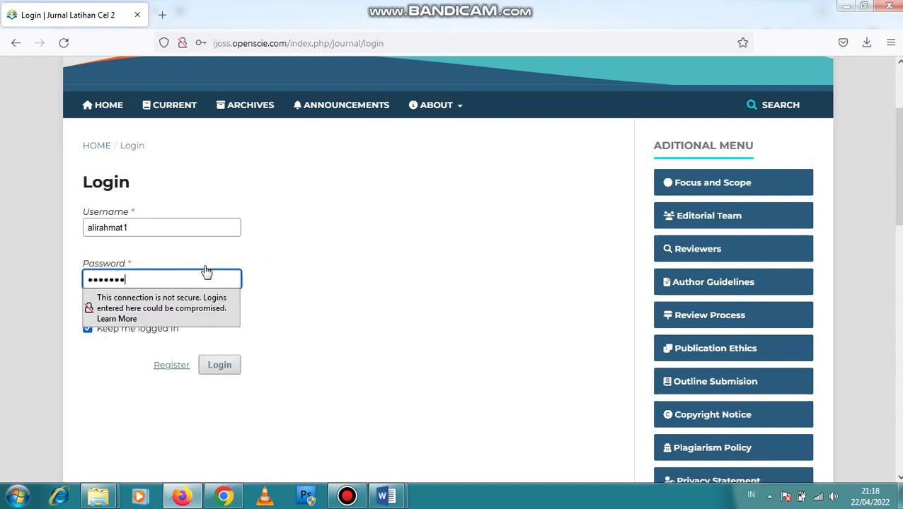
{"action": "left_click", "coordinate": [219, 365]}
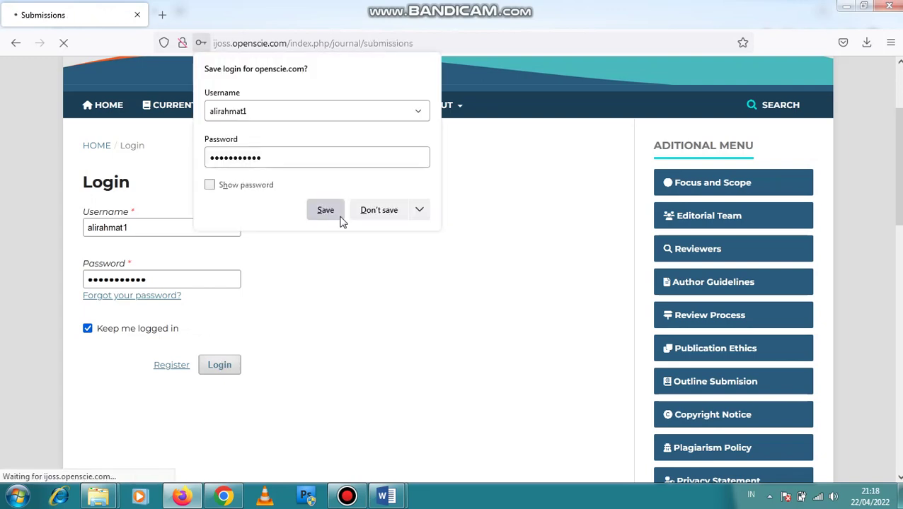
{"action": "left_click", "coordinate": [329, 214]}
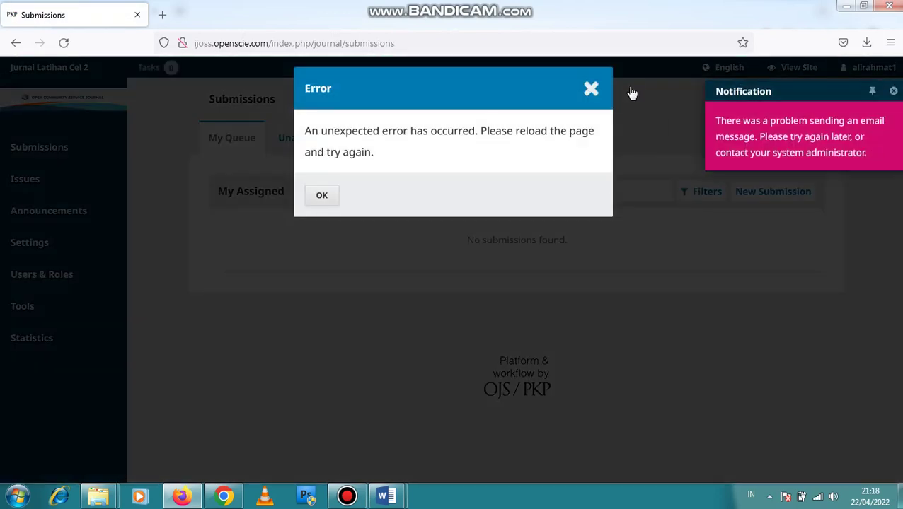
{"action": "left_click", "coordinate": [595, 90]}
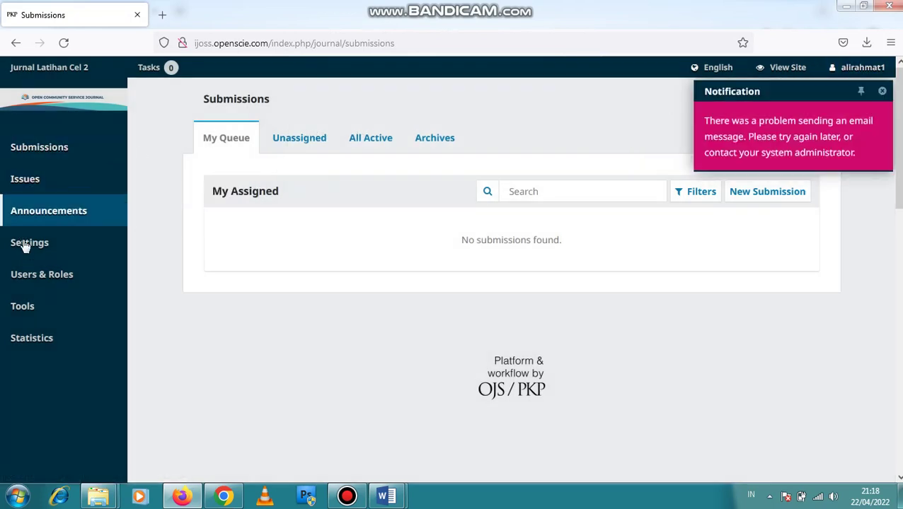
Dismiss the email-failure notification and switch to the author's session in Chrome
{"action": "mouse_move", "coordinate": [19, 258]}
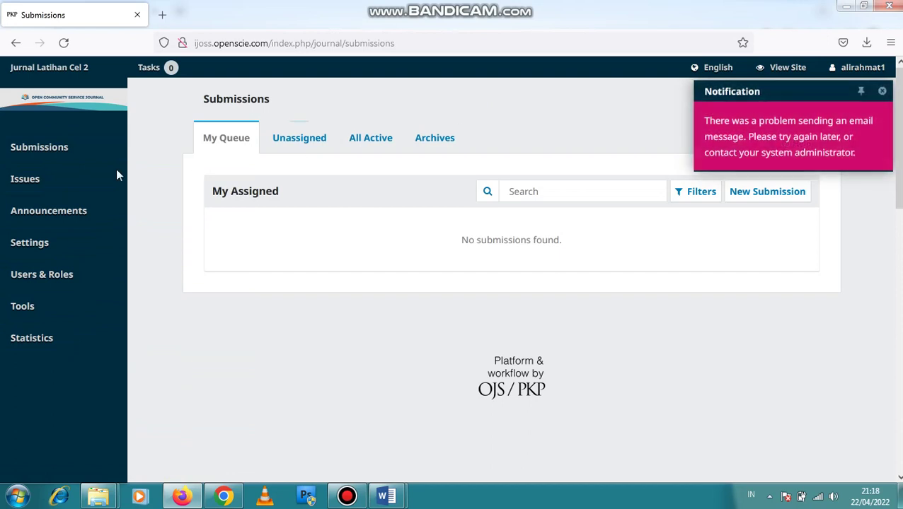
{"action": "mouse_move", "coordinate": [51, 184]}
{"action": "left_click", "coordinate": [881, 91]}
{"action": "left_click", "coordinate": [224, 496]}
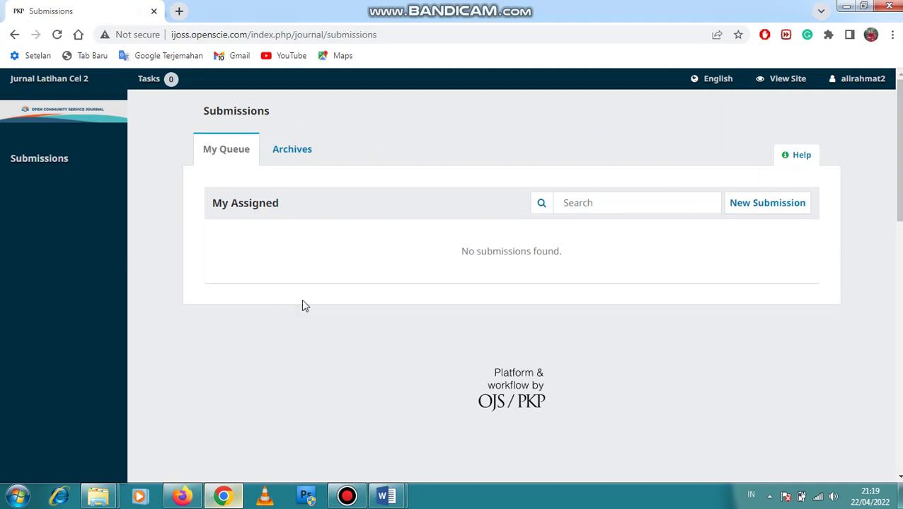
Start a new submission in the Articles section
{"action": "left_click", "coordinate": [785, 210]}
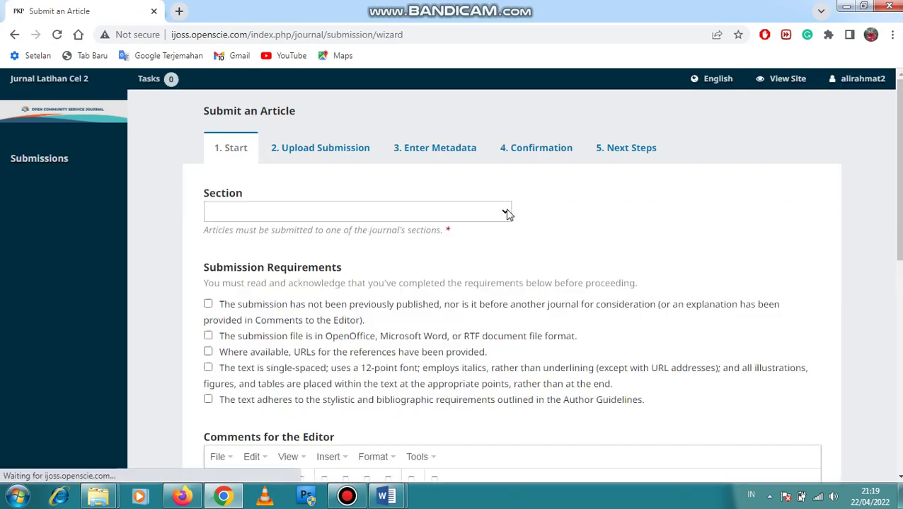
{"action": "left_click", "coordinate": [506, 213]}
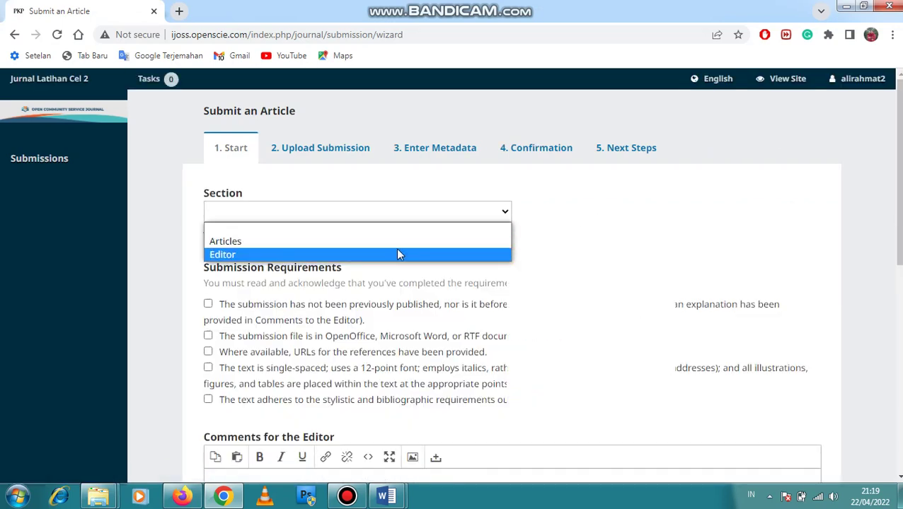
{"action": "left_click", "coordinate": [398, 243]}
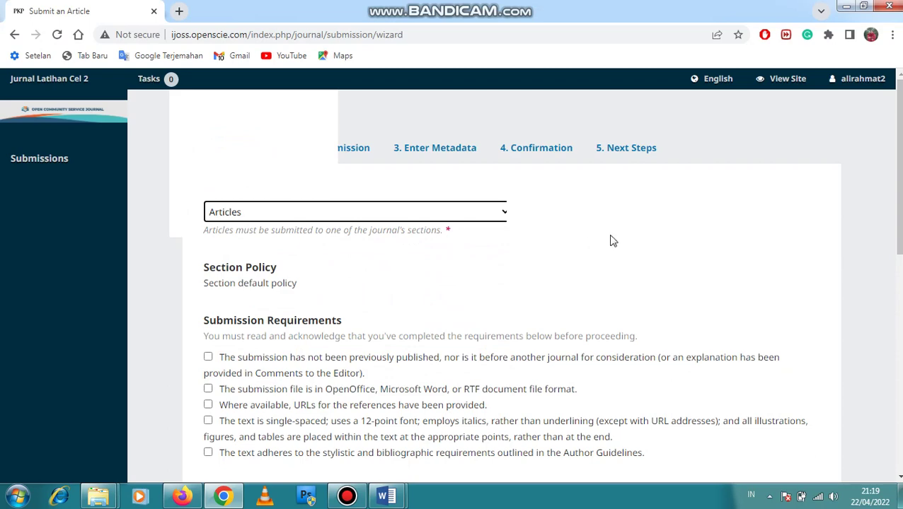
{"action": "scroll", "coordinate": [430, 245], "scroll_direction": "down", "scroll_amount": 1}
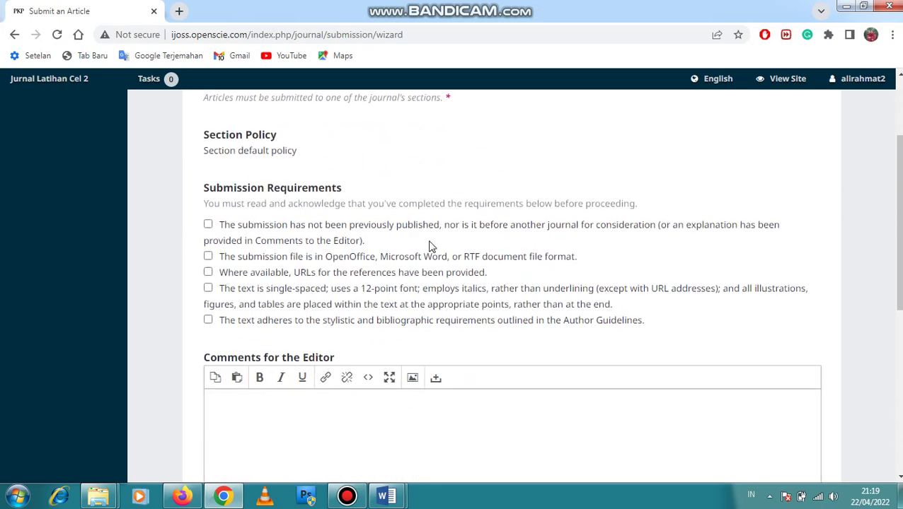
{"action": "scroll", "coordinate": [429, 246], "scroll_direction": "up", "scroll_amount": 1}
{"action": "scroll", "coordinate": [368, 212], "scroll_direction": "up", "scroll_amount": 1}
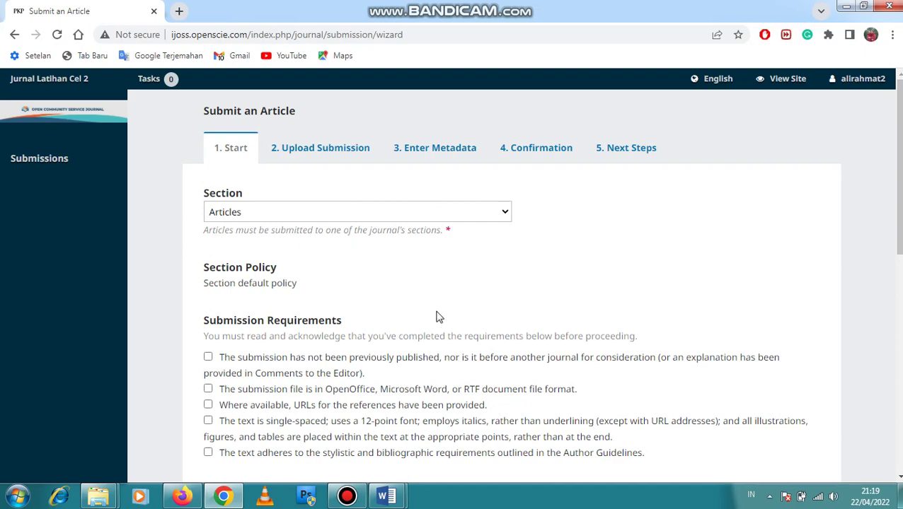
{"action": "scroll", "coordinate": [419, 308], "scroll_direction": "down", "scroll_amount": 2}
Tick all five submission requirements and the privacy consent, then save and continue
{"action": "left_click", "coordinate": [208, 224]}
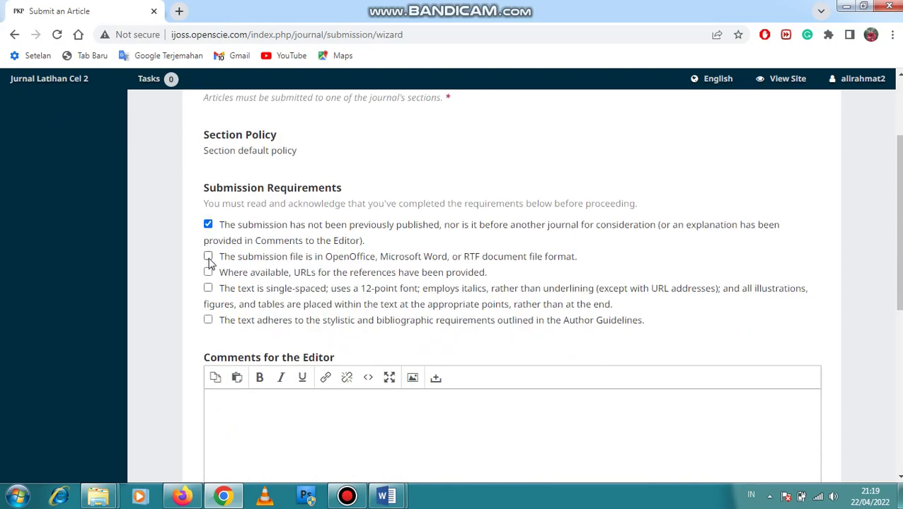
{"action": "left_click", "coordinate": [208, 257]}
{"action": "left_click", "coordinate": [208, 273]}
{"action": "left_click", "coordinate": [208, 288]}
{"action": "left_click", "coordinate": [208, 320]}
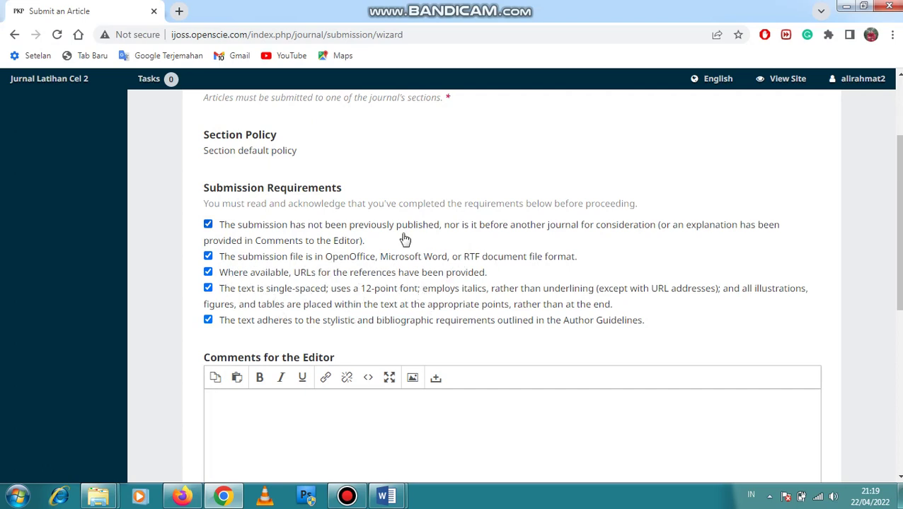
{"action": "scroll", "coordinate": [316, 298], "scroll_direction": "down", "scroll_amount": 1}
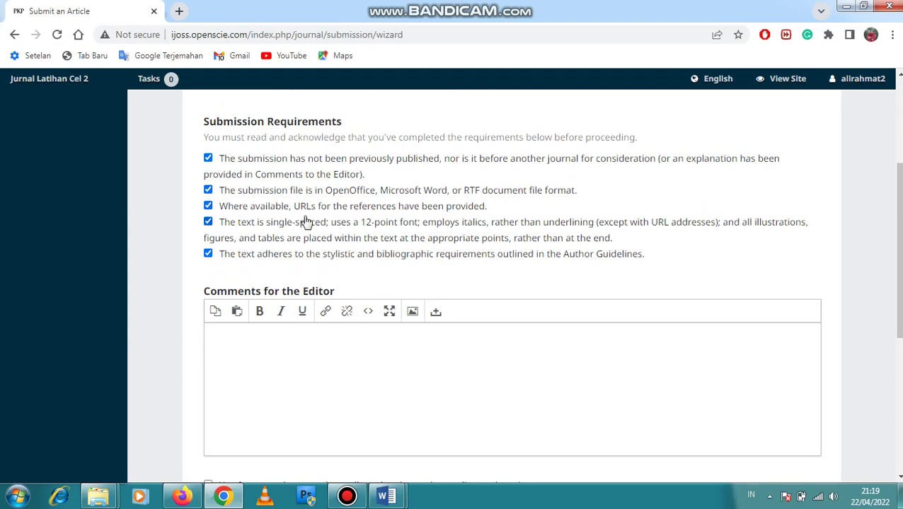
{"action": "scroll", "coordinate": [305, 222], "scroll_direction": "down", "scroll_amount": 2}
{"action": "scroll", "coordinate": [242, 195], "scroll_direction": "up", "scroll_amount": 1}
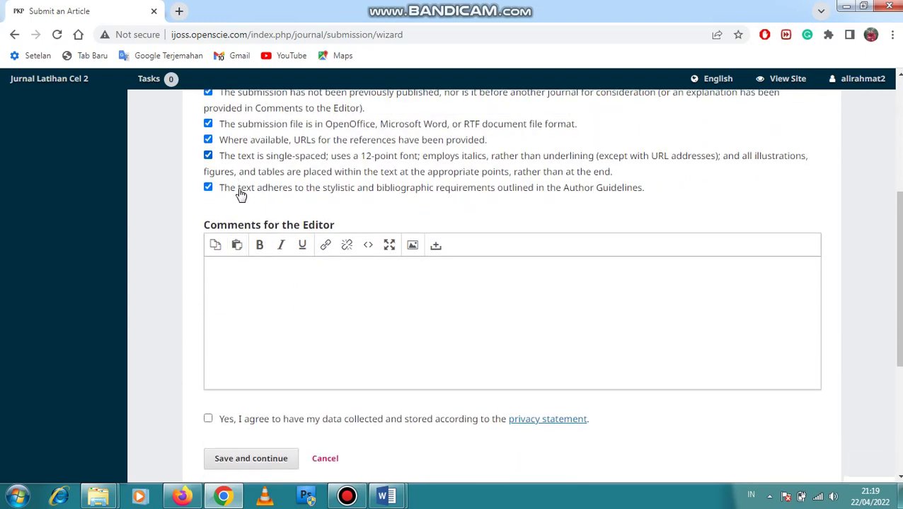
{"action": "scroll", "coordinate": [375, 296], "scroll_direction": "down", "scroll_amount": 2}
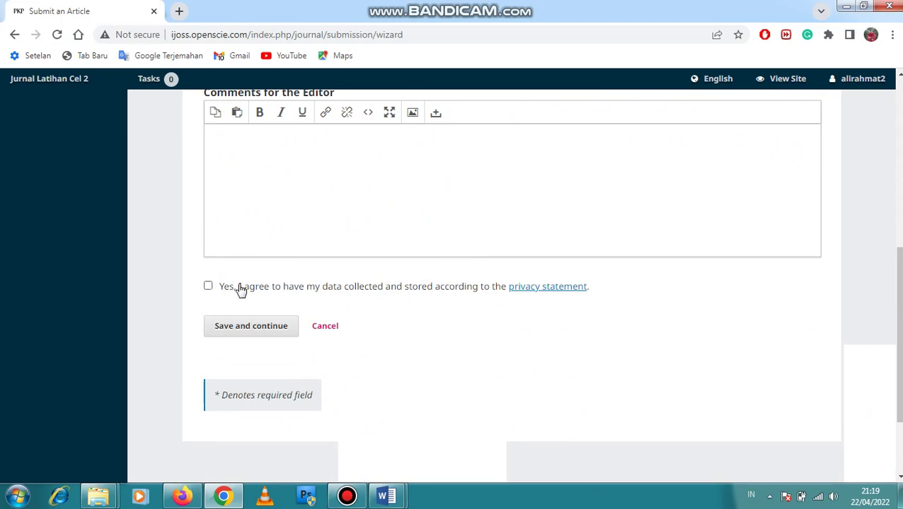
{"action": "left_click", "coordinate": [208, 286]}
{"action": "left_click", "coordinate": [249, 328]}
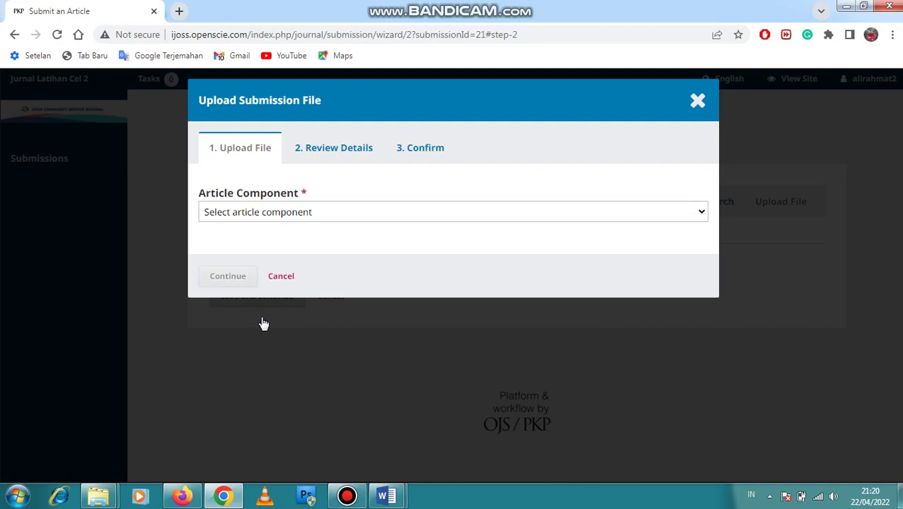
Upload 01. IJCSC Mavianti Submit.docx as the Article Text file and save the upload step
{"action": "left_click", "coordinate": [342, 213]}
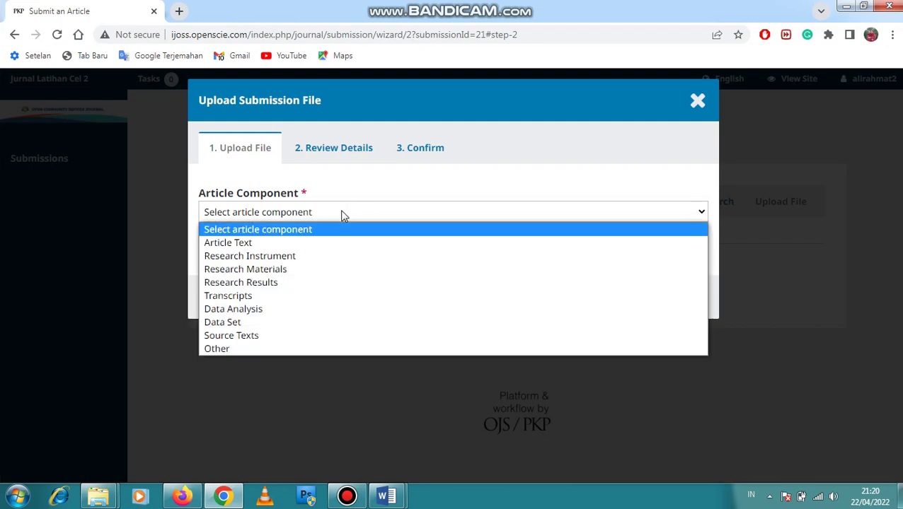
{"action": "left_click", "coordinate": [316, 244]}
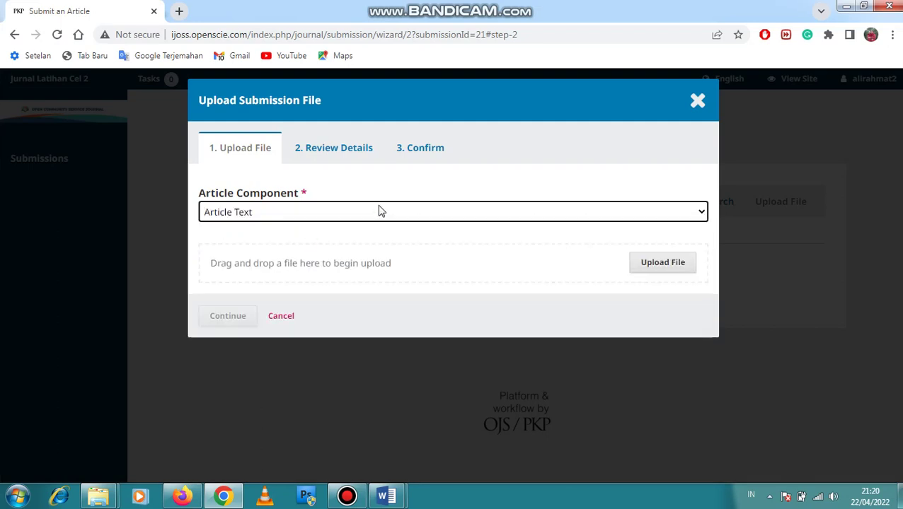
{"action": "left_click", "coordinate": [652, 271]}
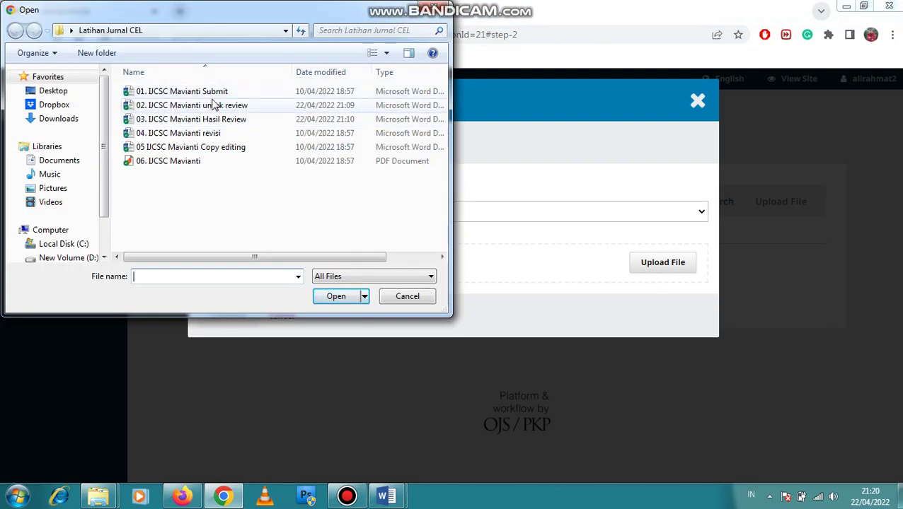
{"action": "left_click", "coordinate": [200, 94]}
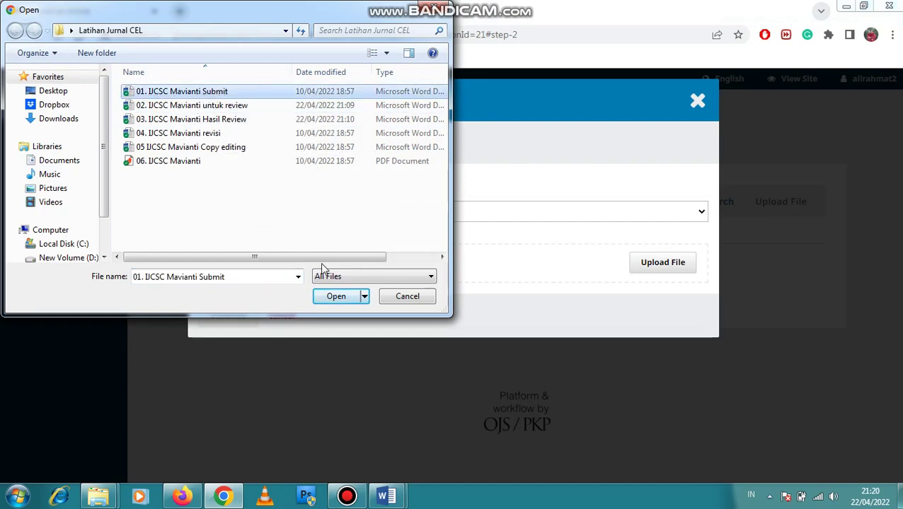
{"action": "left_click", "coordinate": [335, 300]}
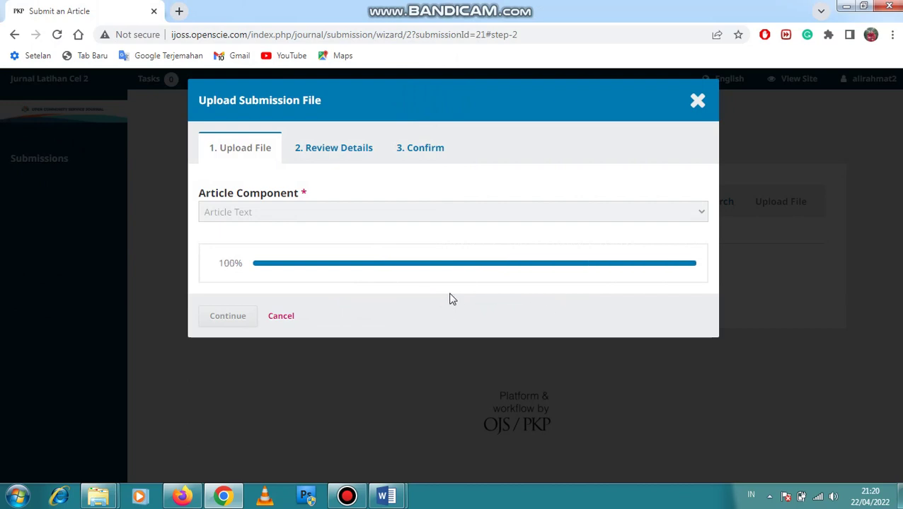
{"action": "left_click", "coordinate": [223, 317]}
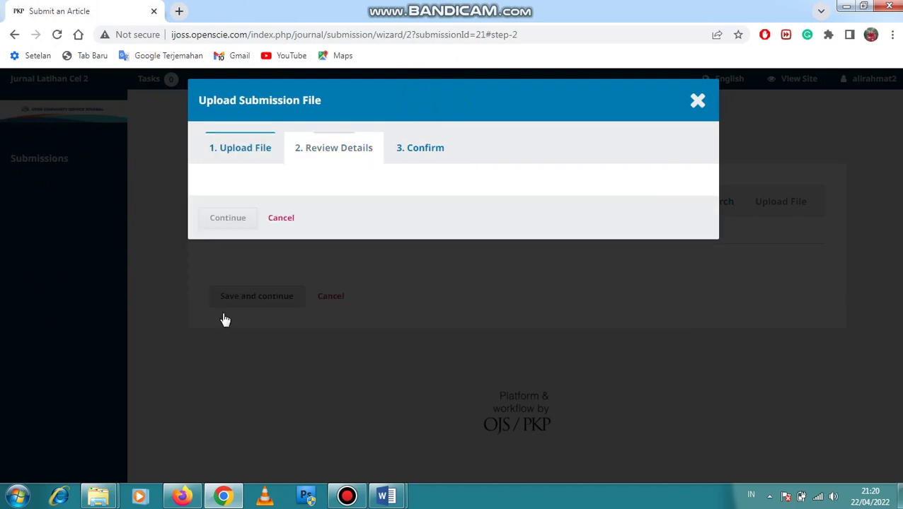
{"action": "left_click", "coordinate": [239, 261]}
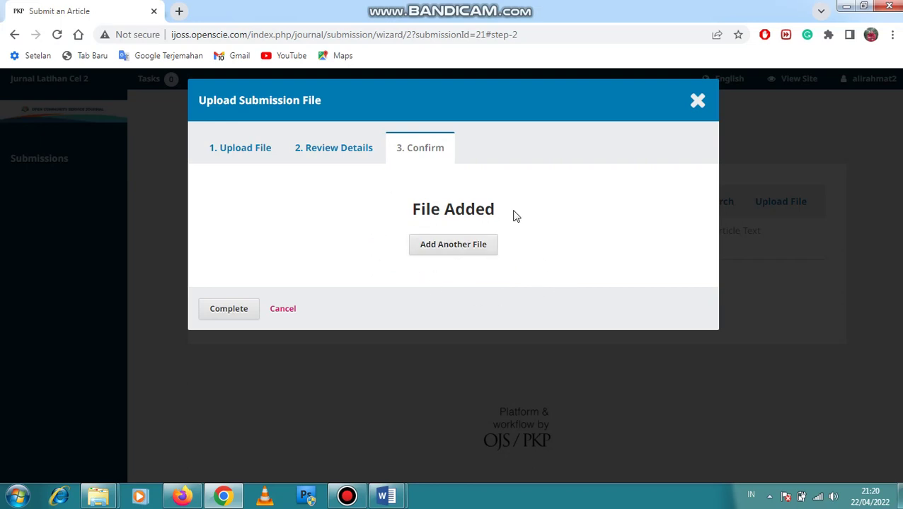
{"action": "left_click", "coordinate": [229, 311]}
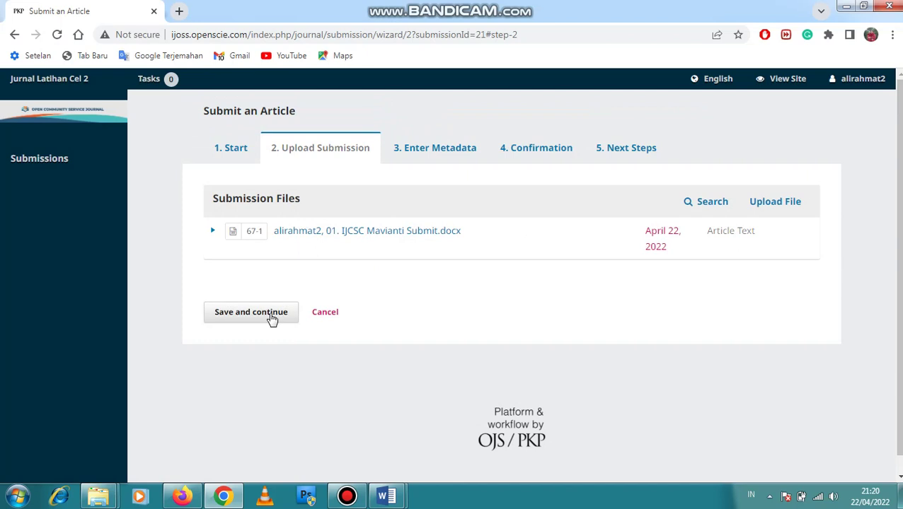
{"action": "left_click", "coordinate": [272, 319]}
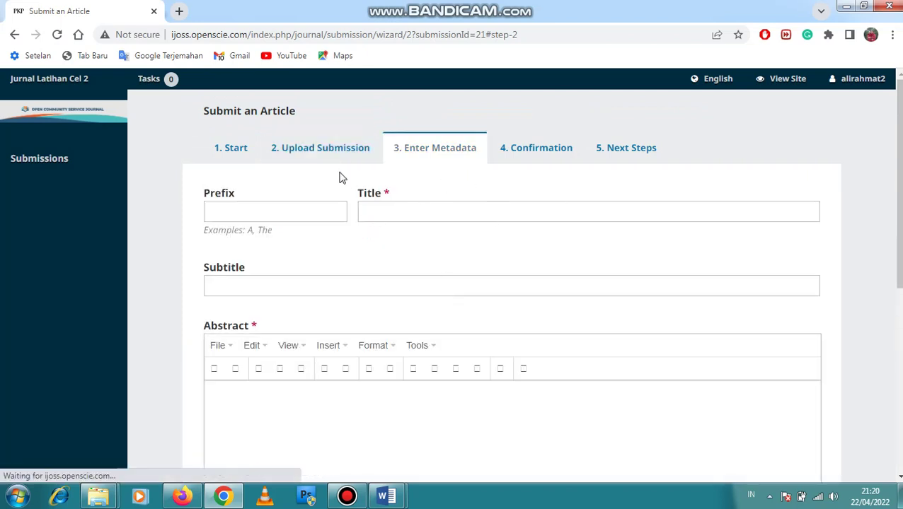
Copy the two-line article title from the Word manuscript into the Title field
{"action": "mouse_move", "coordinate": [386, 496]}
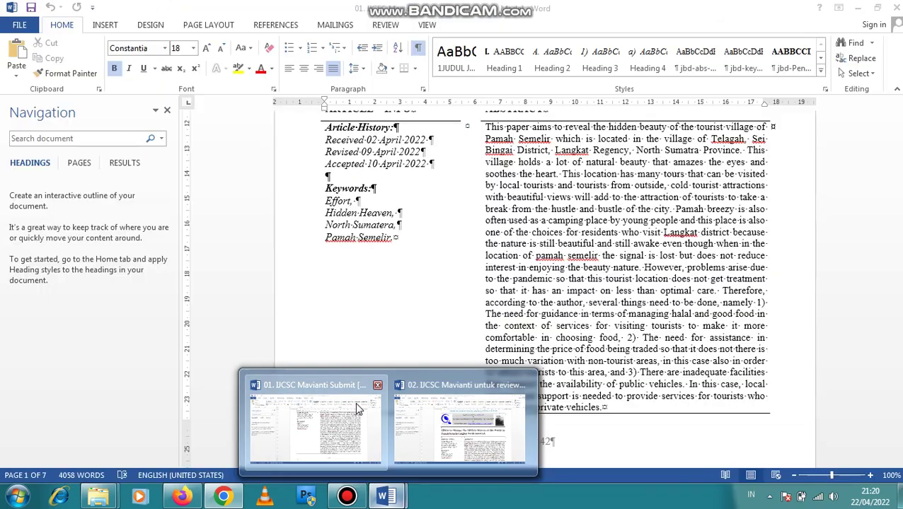
{"action": "left_click", "coordinate": [359, 409]}
{"action": "scroll", "coordinate": [351, 243], "scroll_direction": "up", "scroll_amount": 5}
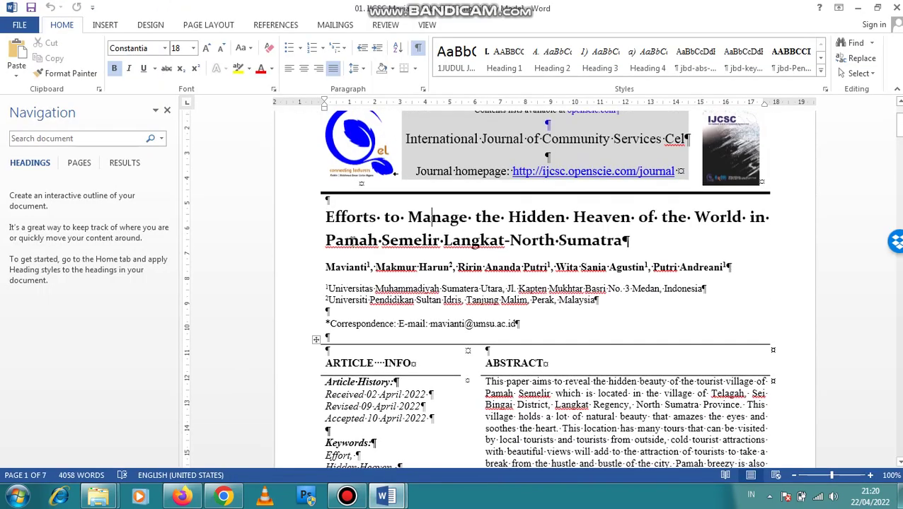
{"action": "left_click_drag", "start_coordinate": [349, 221], "coordinate": [627, 242]}
{"action": "key", "text": "ctrl+c"}
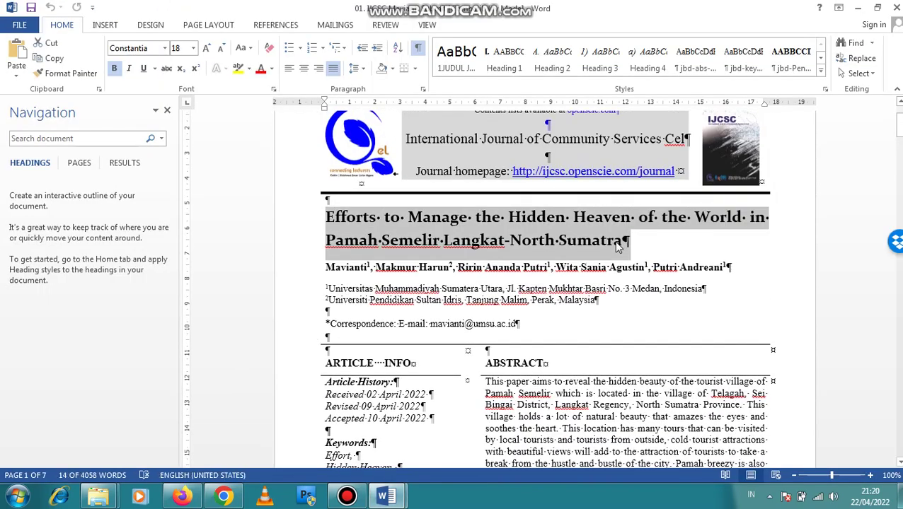
{"action": "left_click", "coordinate": [223, 496]}
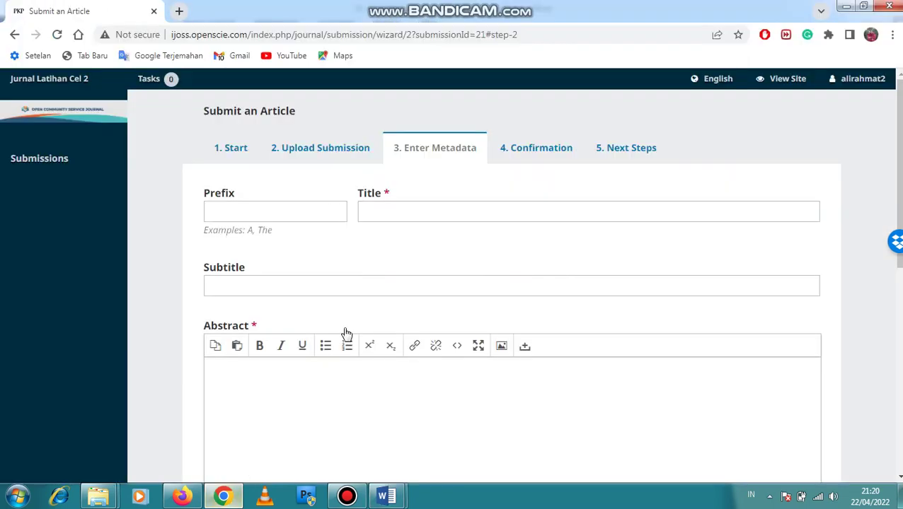
{"action": "left_click", "coordinate": [400, 210]}
{"action": "key", "text": "ctrl+v"}
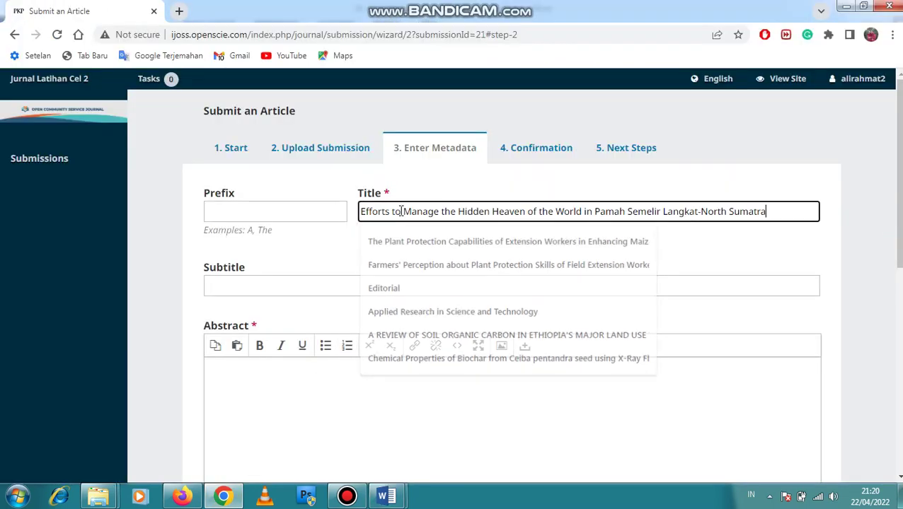
Paste the manuscript's abstract into Abstract and open a new Add Contributor form
{"action": "left_click", "coordinate": [448, 389]}
{"action": "scroll", "coordinate": [314, 323], "scroll_direction": "down", "scroll_amount": 2}
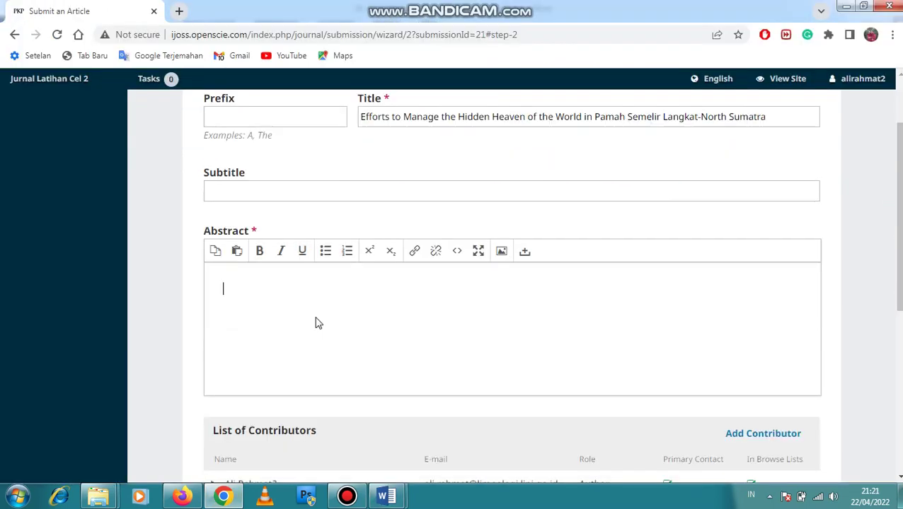
{"action": "left_click", "coordinate": [385, 495]}
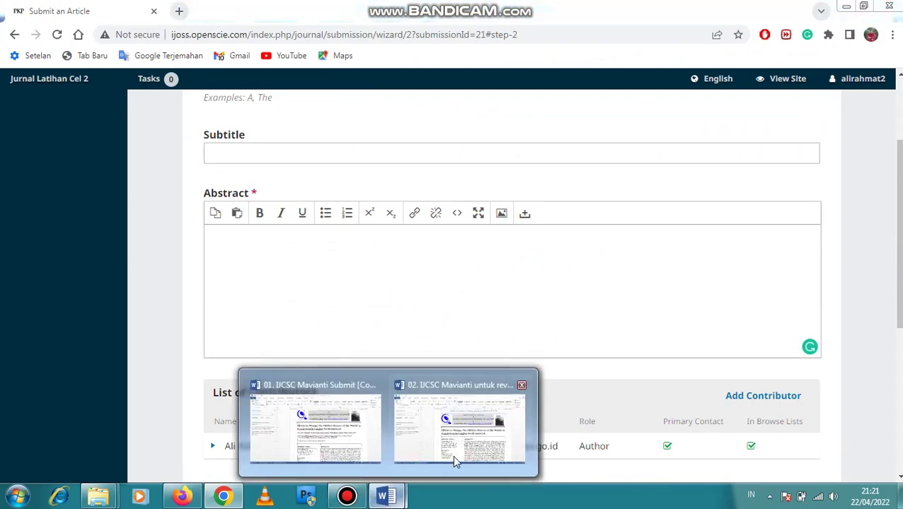
{"action": "left_click", "coordinate": [334, 437]}
{"action": "scroll", "coordinate": [518, 296], "scroll_direction": "down", "scroll_amount": 3}
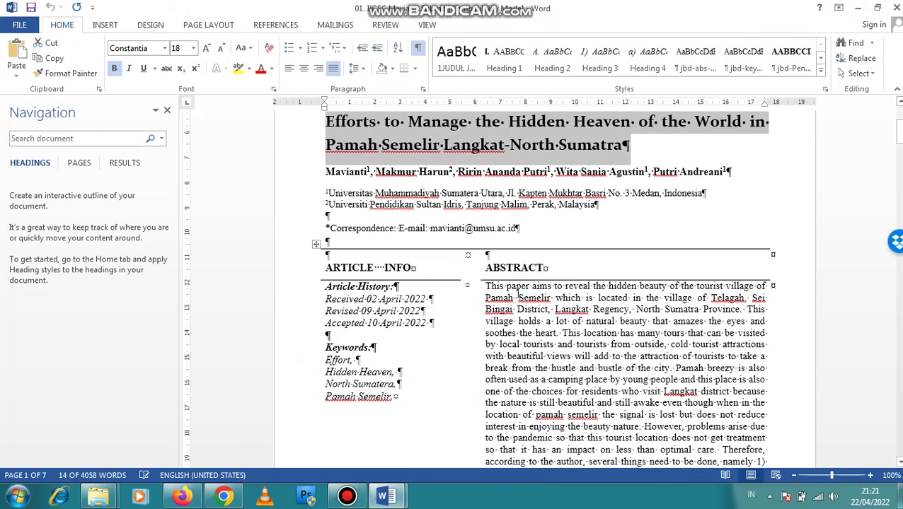
{"action": "left_click_drag", "start_coordinate": [485, 286], "coordinate": [597, 284]}
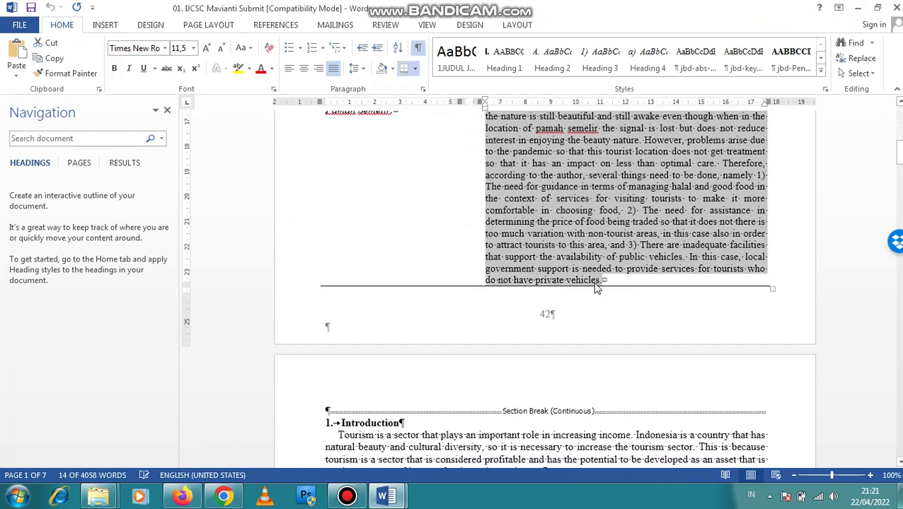
{"action": "left_click", "coordinate": [223, 495]}
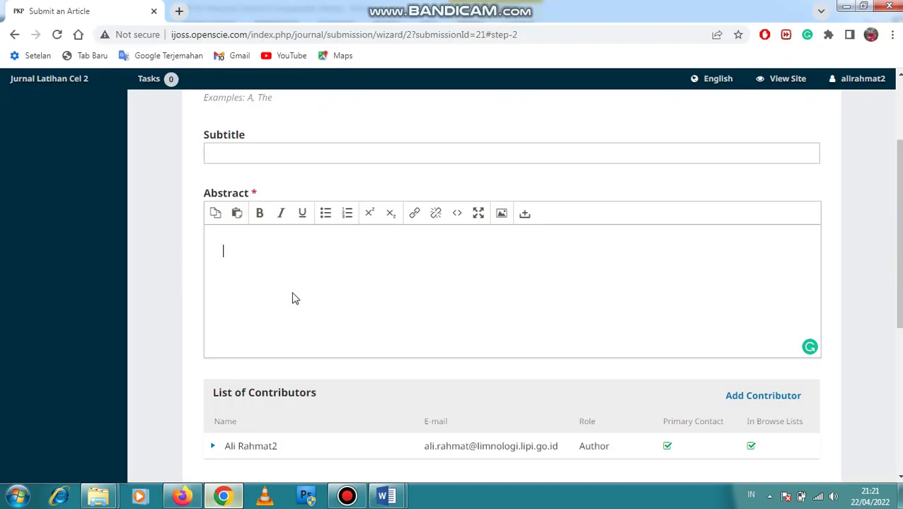
{"action": "key", "text": "ctrl+v"}
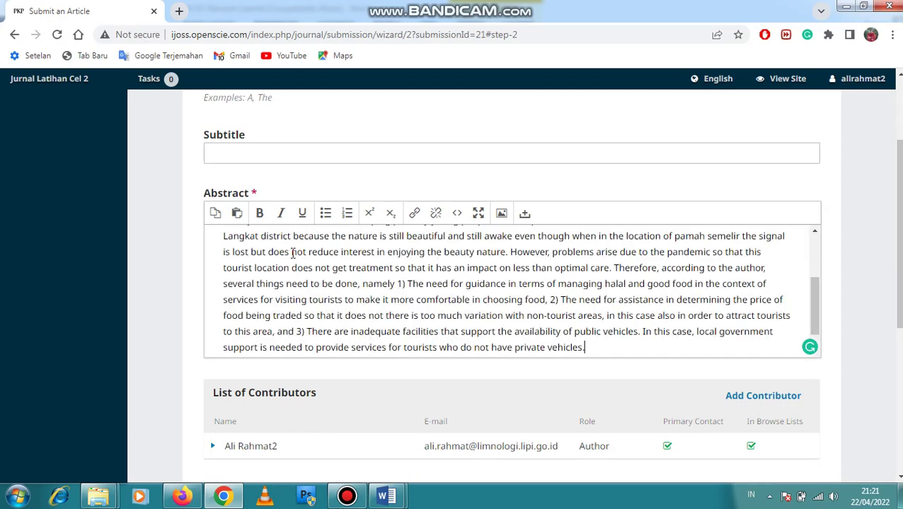
{"action": "scroll", "coordinate": [554, 367], "scroll_direction": "down", "scroll_amount": 1}
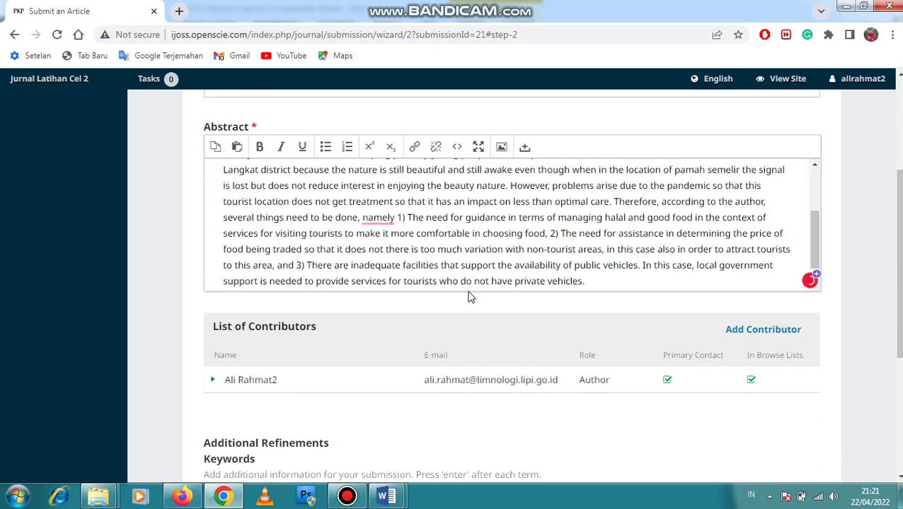
{"action": "scroll", "coordinate": [469, 297], "scroll_direction": "down", "scroll_amount": 2}
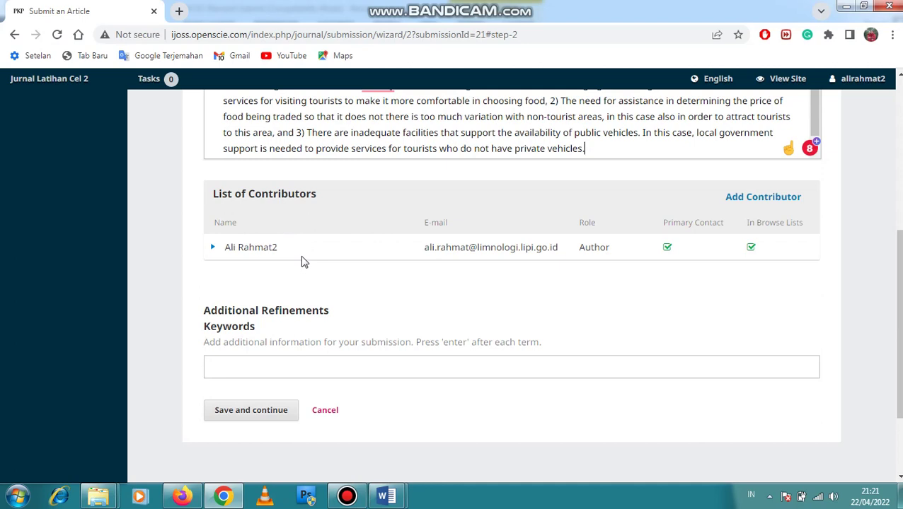
{"action": "left_click", "coordinate": [760, 202]}
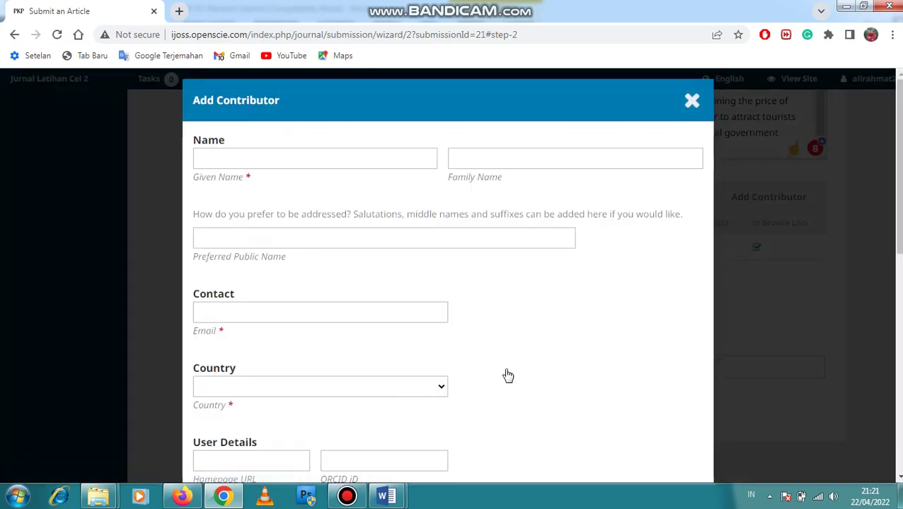
Copy the first author's given name from the Word manuscript into the Given Name field
{"action": "scroll", "coordinate": [508, 375], "scroll_direction": "down", "scroll_amount": 1}
{"action": "scroll", "coordinate": [507, 376], "scroll_direction": "up", "scroll_amount": 1}
{"action": "mouse_move", "coordinate": [386, 497]}
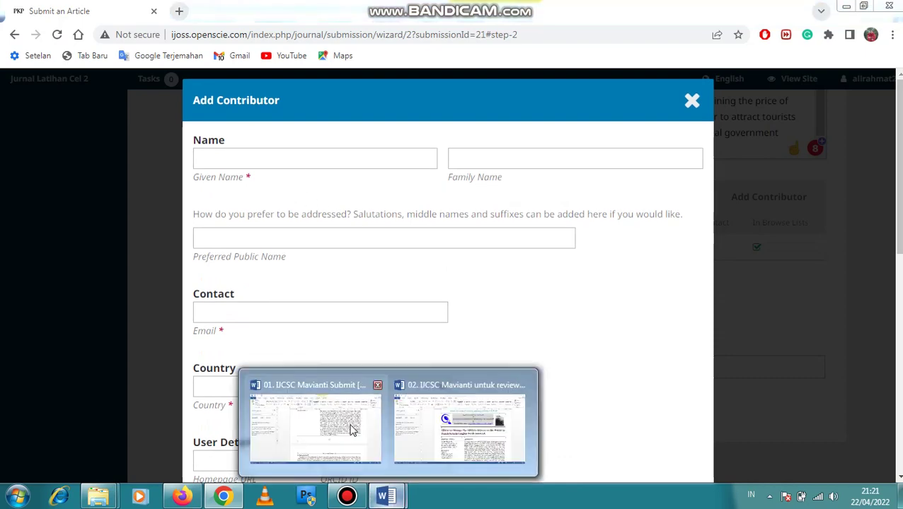
{"action": "left_click", "coordinate": [347, 431]}
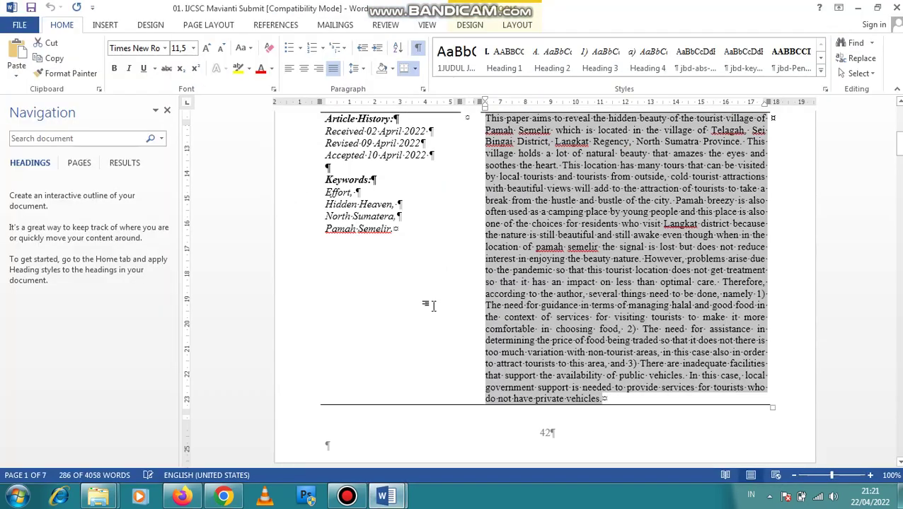
{"action": "scroll", "coordinate": [433, 306], "scroll_direction": "up", "scroll_amount": 4}
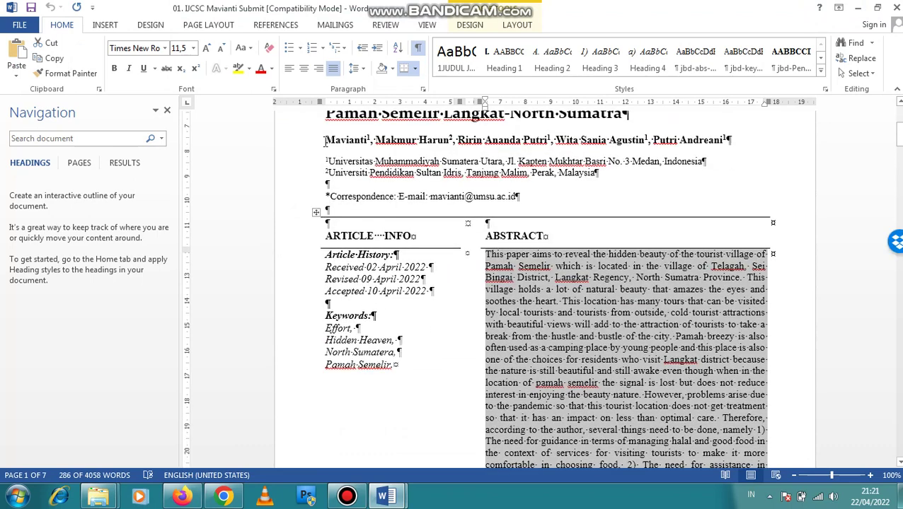
{"action": "left_click_drag", "start_coordinate": [324, 140], "coordinate": [365, 141]}
{"action": "key", "text": "ctrl+c"}
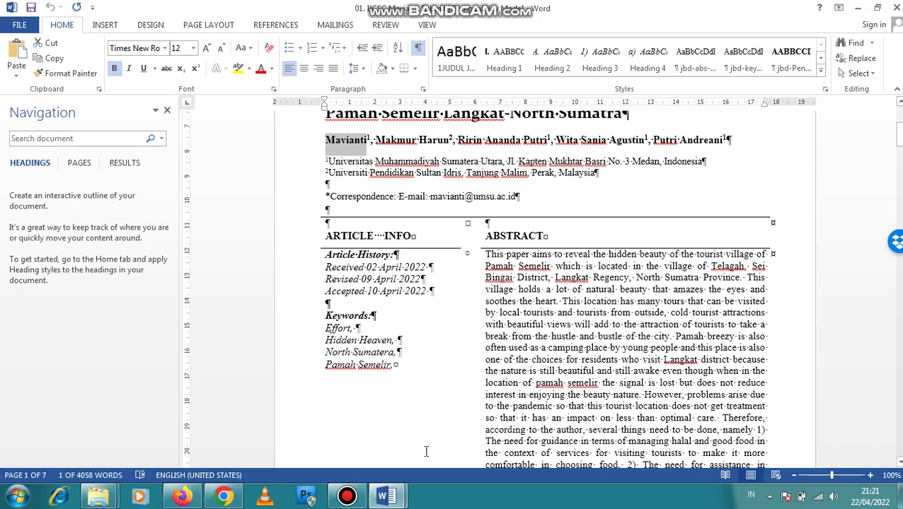
{"action": "left_click", "coordinate": [189, 497]}
{"action": "left_click", "coordinate": [223, 496]}
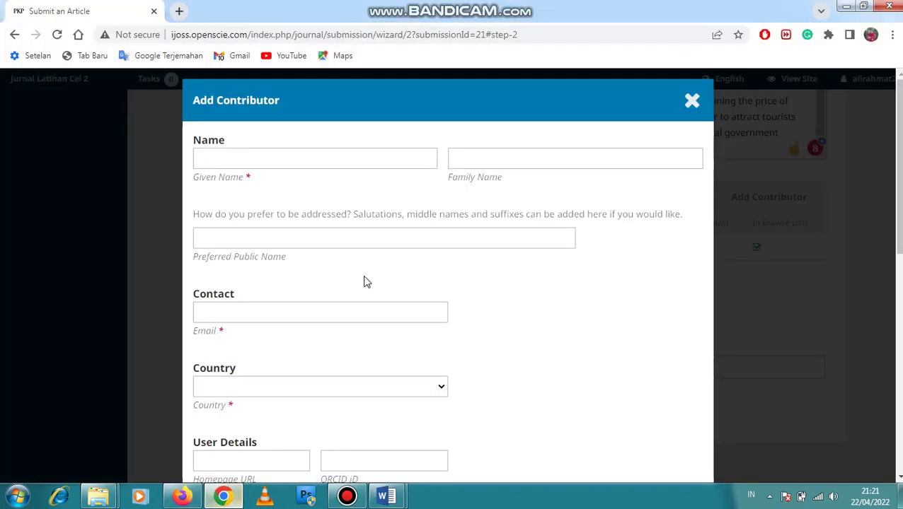
{"action": "left_click", "coordinate": [307, 158]}
{"action": "key", "text": "ctrl+v"}
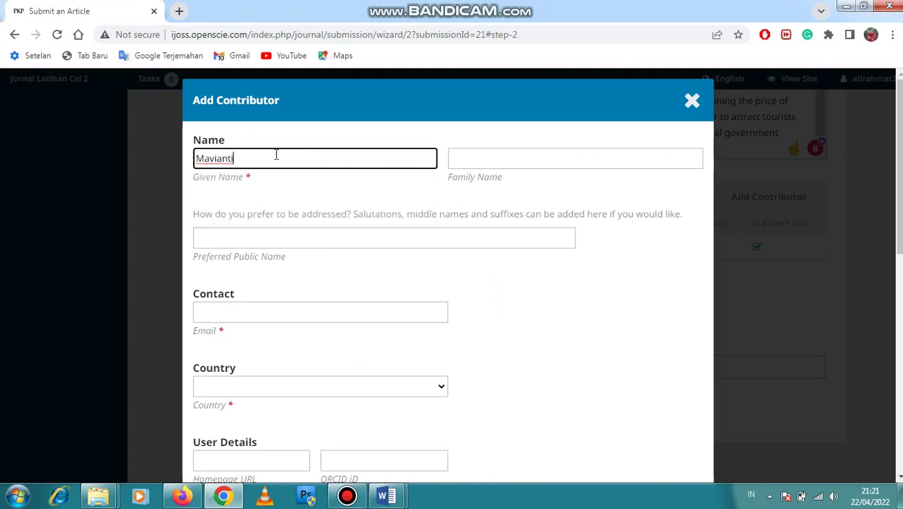
Copy the correspondence e-mail address from the manuscript into the contributor's e-mail field
{"action": "left_click", "coordinate": [349, 311]}
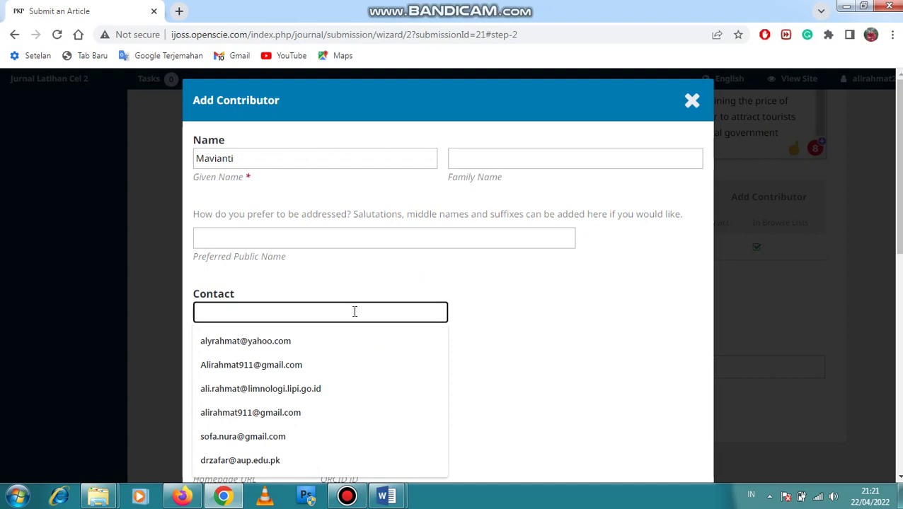
{"action": "left_click", "coordinate": [386, 497]}
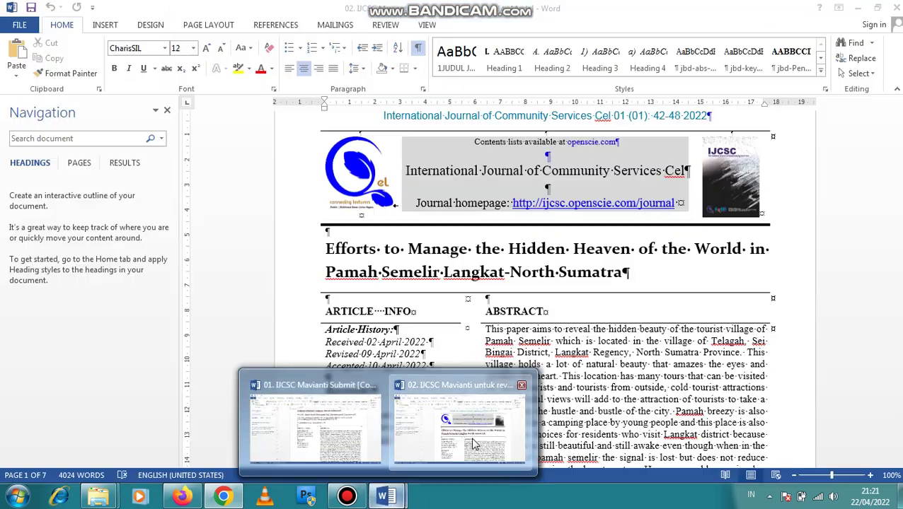
{"action": "left_click", "coordinate": [474, 442]}
{"action": "left_click", "coordinate": [386, 497]}
{"action": "left_click", "coordinate": [322, 435]}
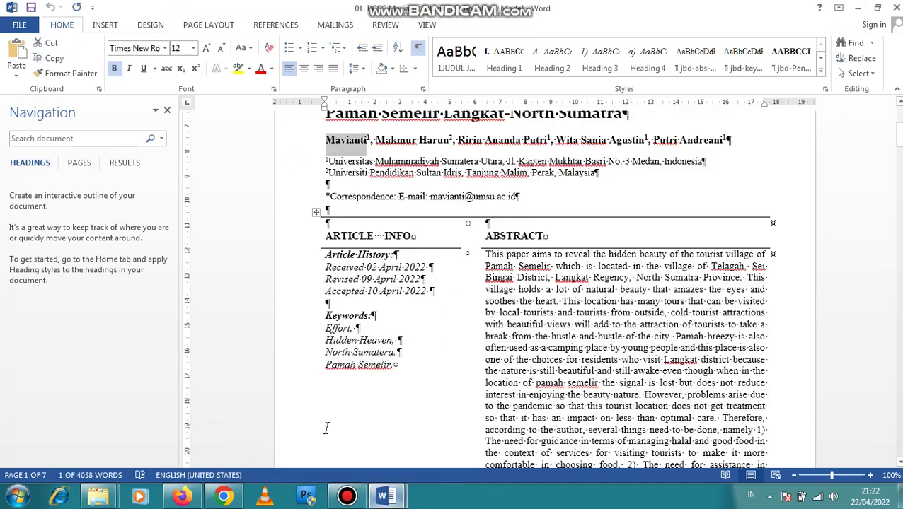
{"action": "left_click_drag", "start_coordinate": [431, 198], "coordinate": [522, 198]}
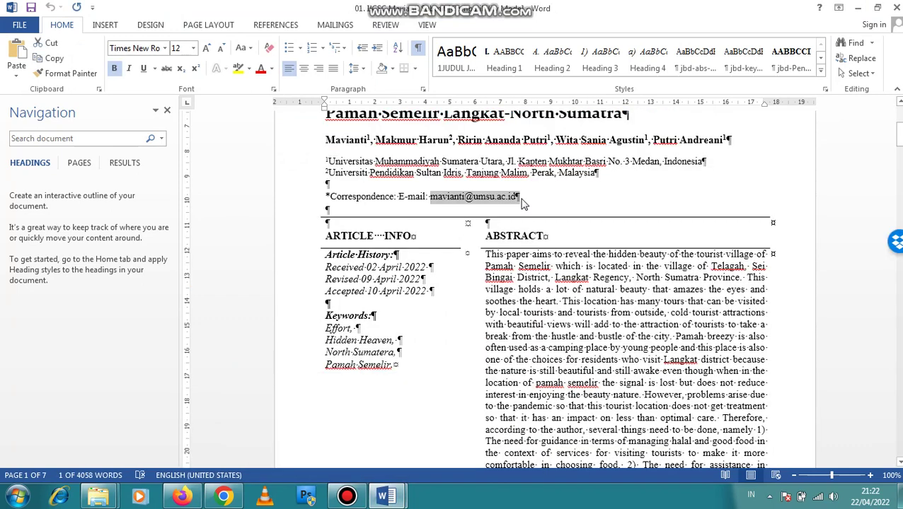
{"action": "left_click", "coordinate": [182, 497]}
{"action": "left_click", "coordinate": [224, 496]}
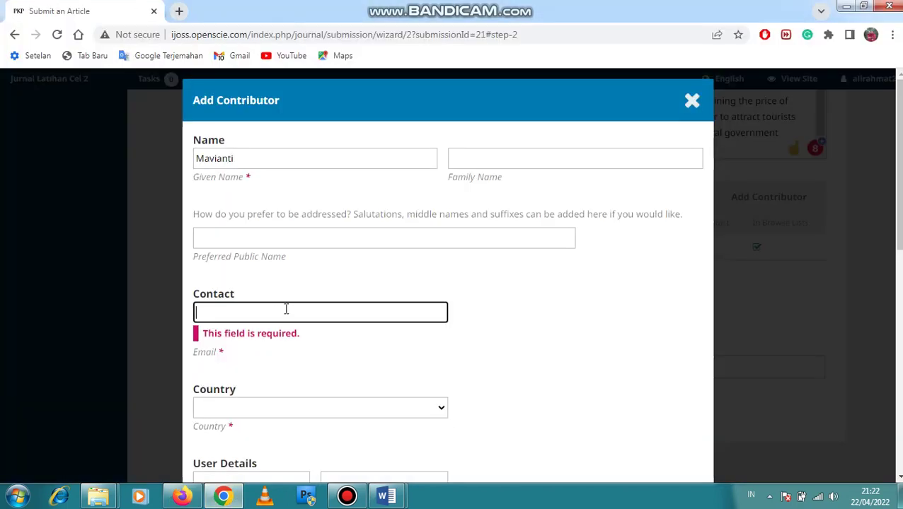
{"action": "left_click", "coordinate": [287, 313]}
{"action": "key", "text": "ctrl+v"}
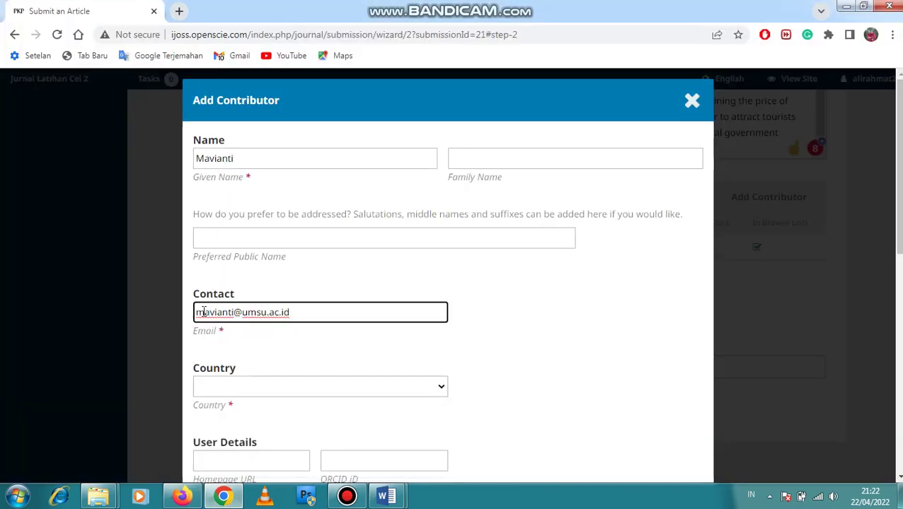
{"action": "left_click", "coordinate": [194, 313]}
{"action": "type", "text": "x"}
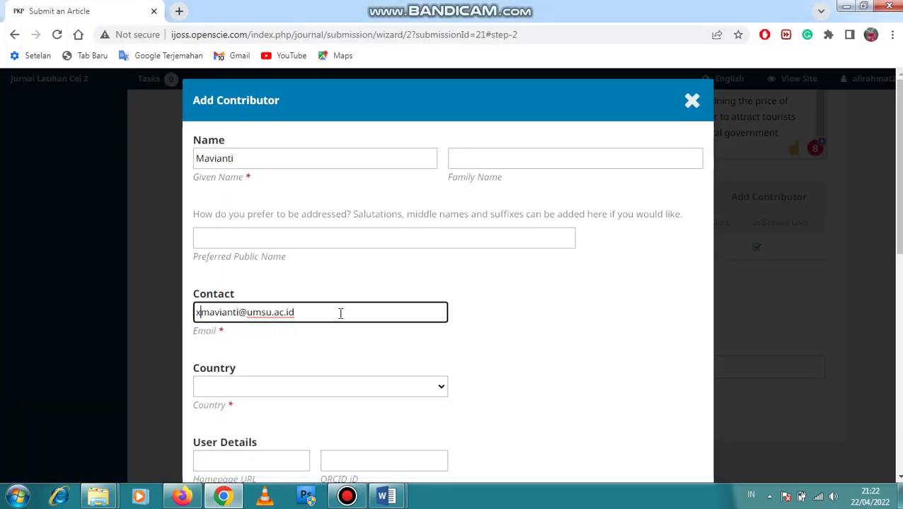
Choose Indonesia as the contributor's country
{"action": "scroll", "coordinate": [466, 318], "scroll_direction": "down", "scroll_amount": 1}
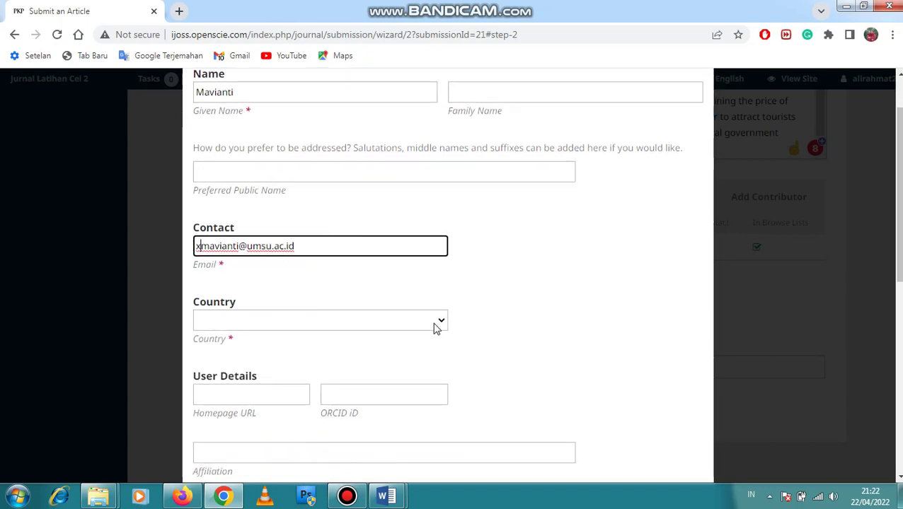
{"action": "left_click", "coordinate": [437, 323]}
{"action": "type", "text": "in"}
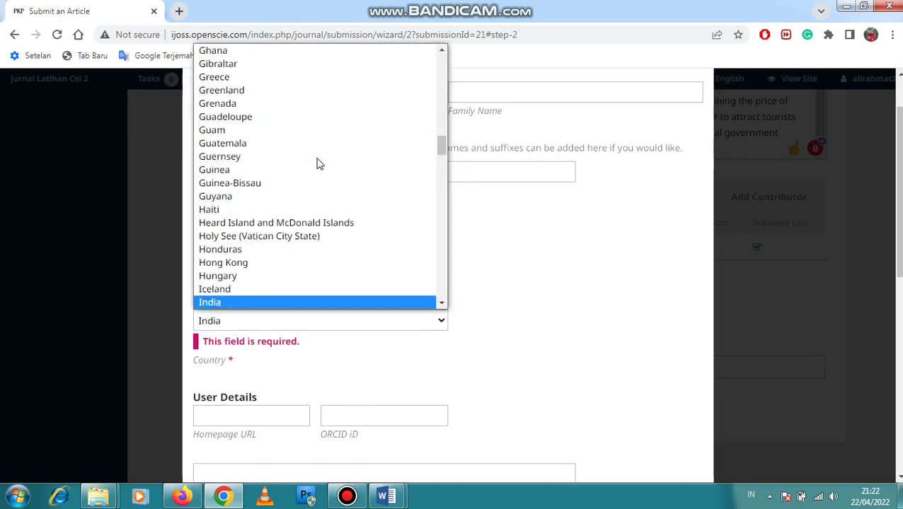
{"action": "key", "text": "Down"}
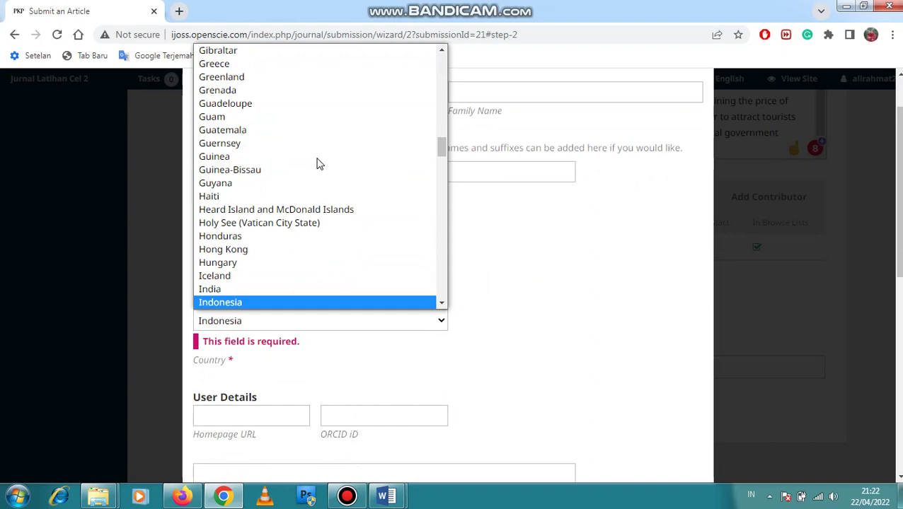
{"action": "key", "text": "Return"}
{"action": "scroll", "coordinate": [387, 402], "scroll_direction": "down", "scroll_amount": 3}
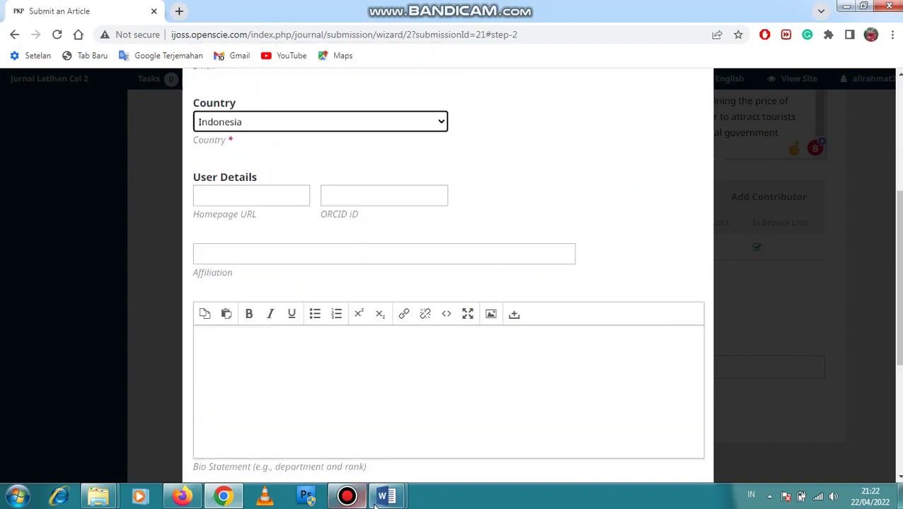
Copy the first author affiliation line from the Word manuscript
{"action": "mouse_move", "coordinate": [382, 498]}
{"action": "left_click", "coordinate": [330, 431]}
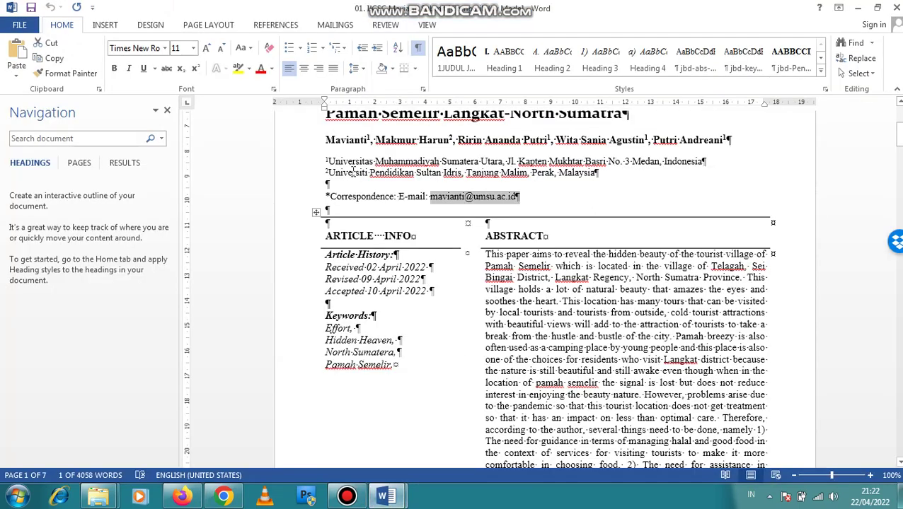
{"action": "left_click_drag", "start_coordinate": [327, 162], "coordinate": [476, 169]}
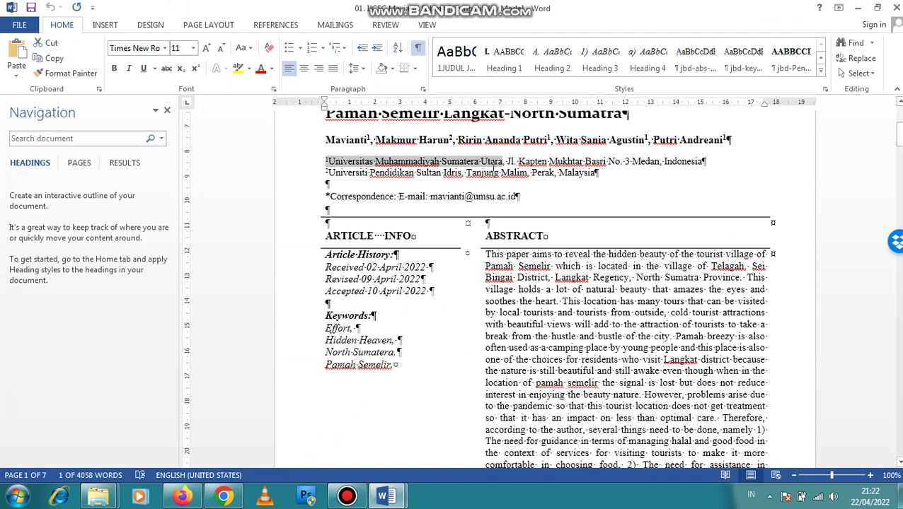
{"action": "right_click", "coordinate": [477, 170]}
{"action": "left_click", "coordinate": [496, 184]}
{"action": "left_click", "coordinate": [229, 493]}
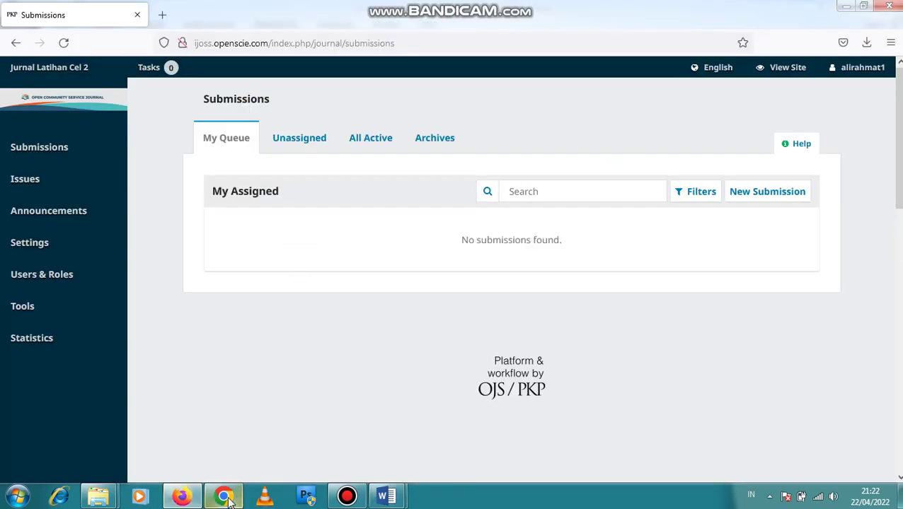
{"action": "left_click", "coordinate": [229, 493]}
Paste it into Affiliation as 'Universitas Muhammadiyah Sumatera Utara', removing the leading 1
{"action": "left_click", "coordinate": [291, 257]}
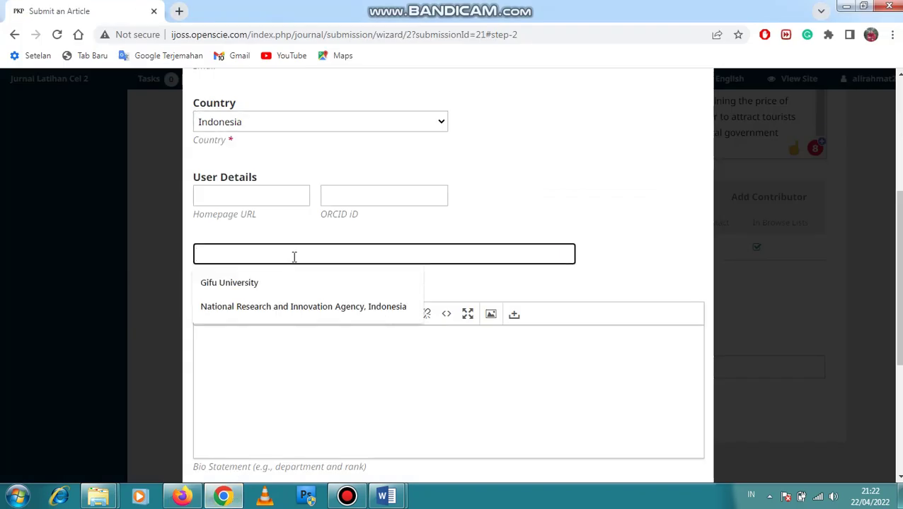
{"action": "key", "text": "ctrl+v"}
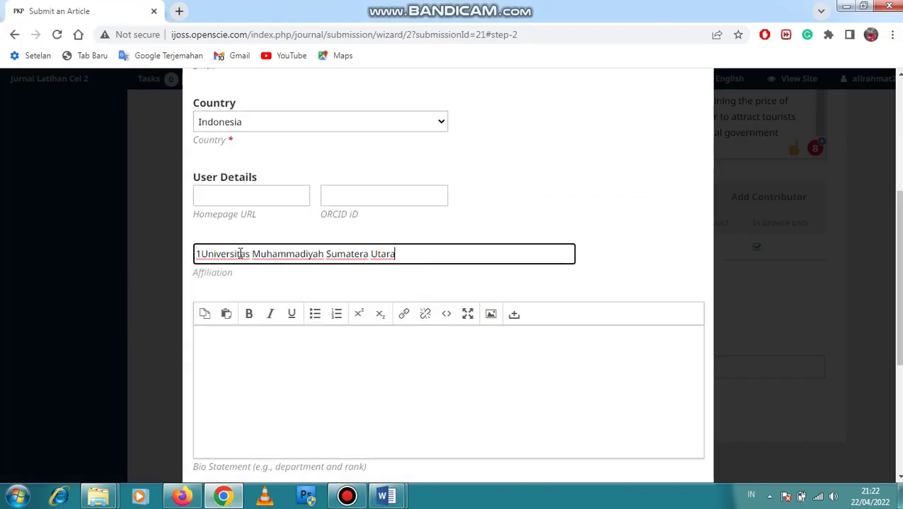
{"action": "key", "text": "Home"}
{"action": "key", "text": "Delete"}
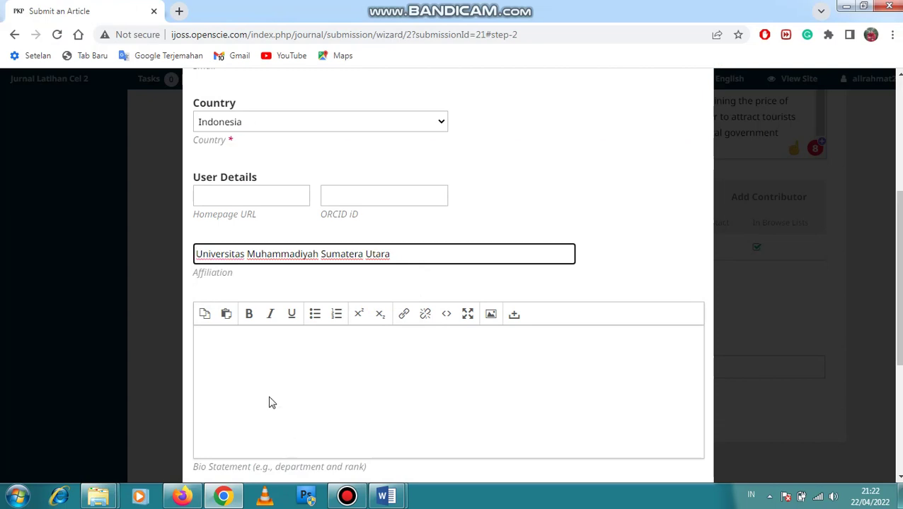
{"action": "scroll", "coordinate": [269, 404], "scroll_direction": "down", "scroll_amount": 1}
{"action": "left_click", "coordinate": [251, 278]}
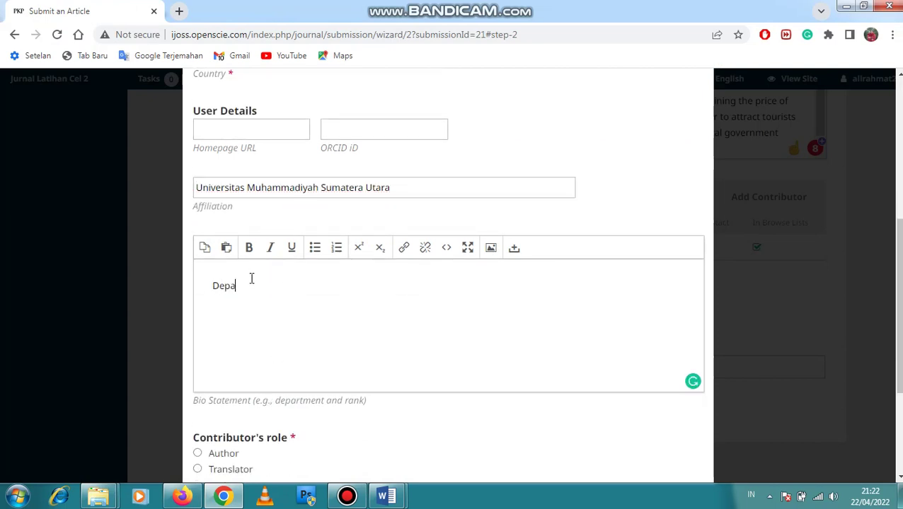
Type 'Department of Economic' and a Scopus ID line into the Bio Statement
{"action": "type", "text": "Department of Economic"}
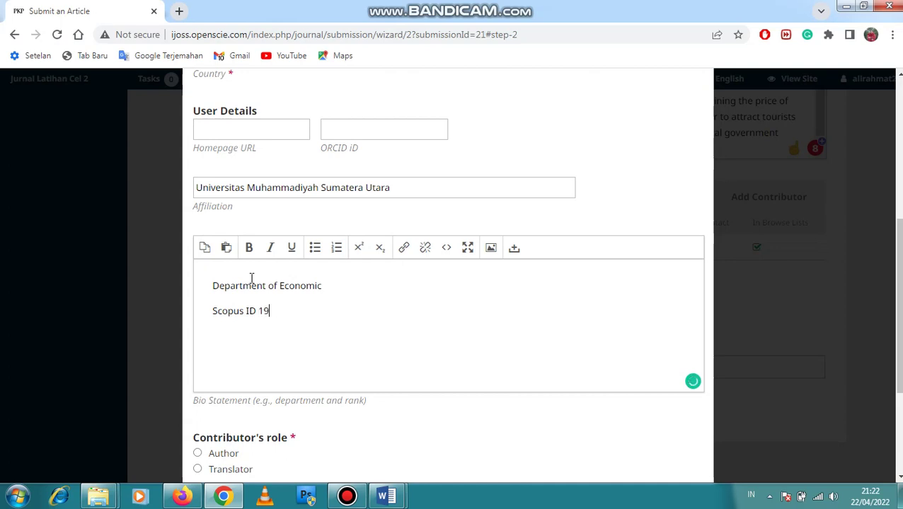
{"action": "type", "text": "99199u1"}
{"action": "left_click", "coordinate": [336, 286]}
{"action": "left_click", "coordinate": [262, 312]}
{"action": "double_click", "coordinate": [288, 310]}
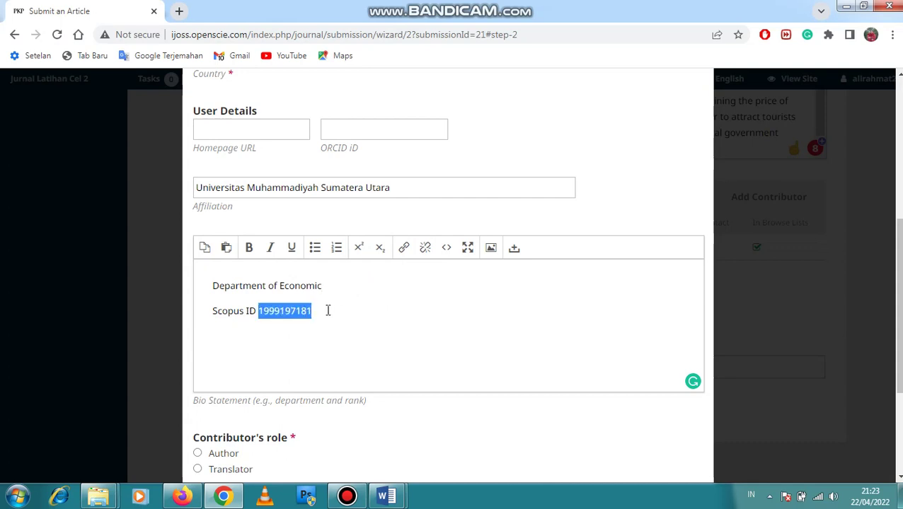
Abandon linking the Scopus ID number and delete the whole Scopus ID line
{"action": "left_click", "coordinate": [404, 249]}
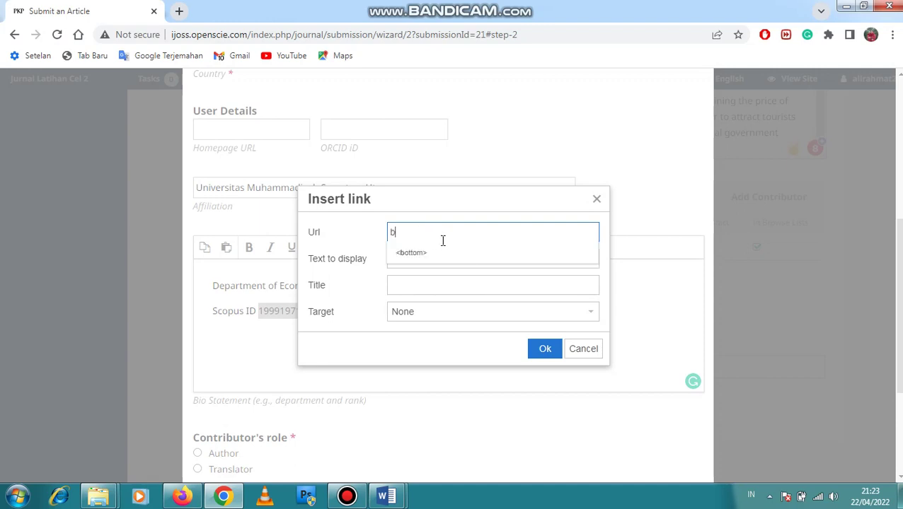
{"action": "key", "text": "BackSpace"}
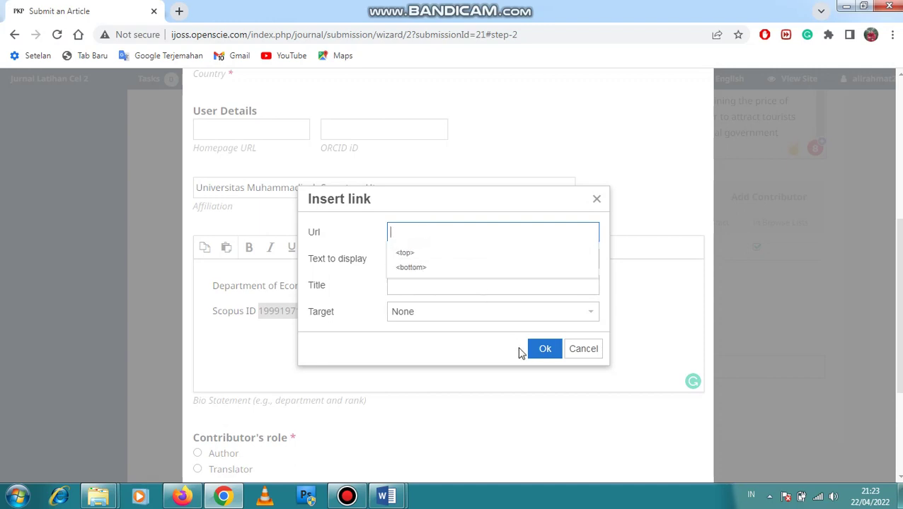
{"action": "left_click", "coordinate": [586, 353]}
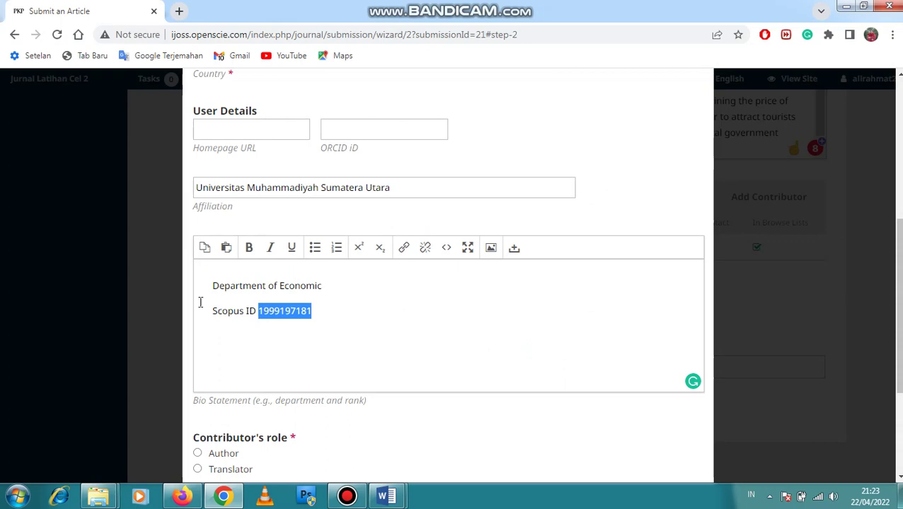
{"action": "left_click_drag", "start_coordinate": [210, 311], "coordinate": [347, 311]}
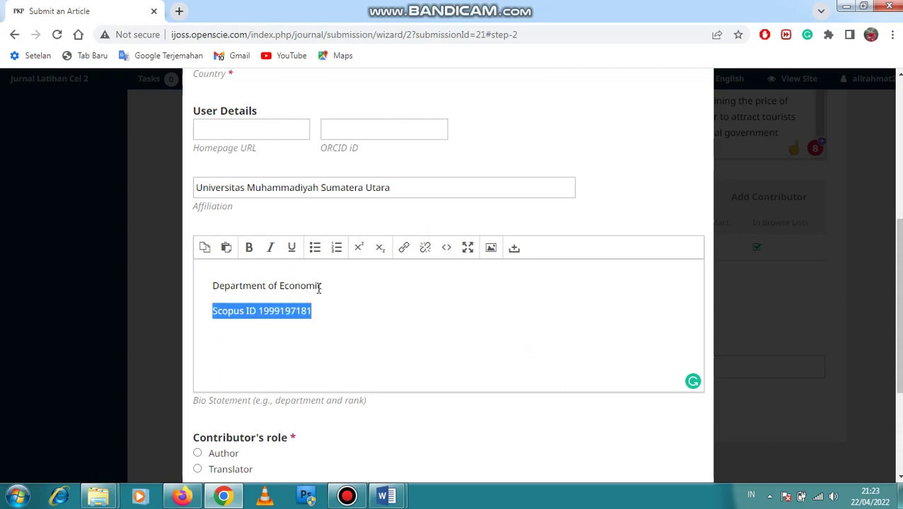
{"action": "left_click", "coordinate": [338, 293]}
{"action": "left_click_drag", "start_coordinate": [210, 311], "coordinate": [330, 312]}
{"action": "key", "text": "BackSpace"}
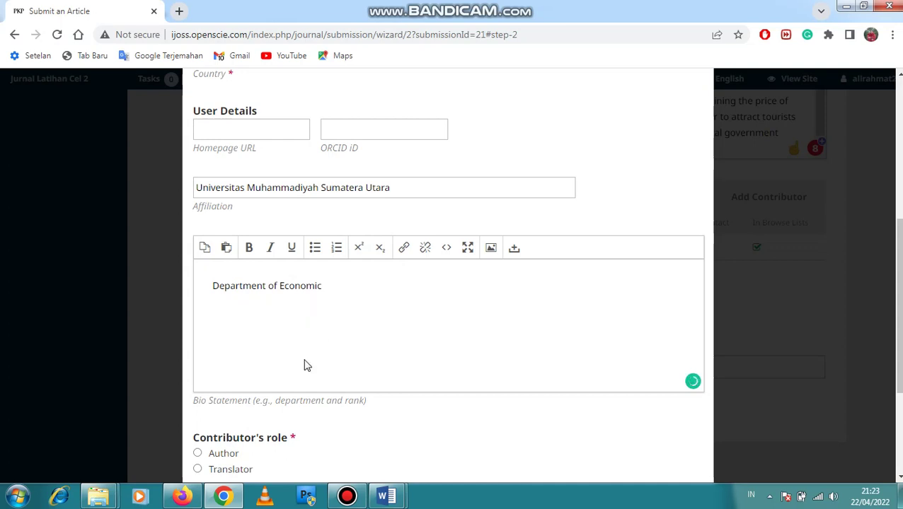
{"action": "scroll", "coordinate": [308, 325], "scroll_direction": "down", "scroll_amount": 3}
Give the second contributor the Author role and save them to the contributor list
{"action": "left_click", "coordinate": [197, 268]}
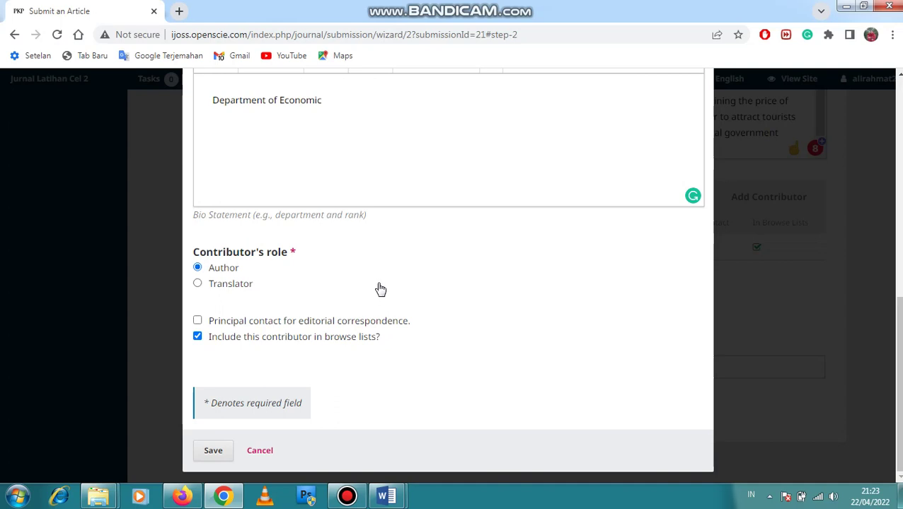
{"action": "left_click", "coordinate": [218, 454]}
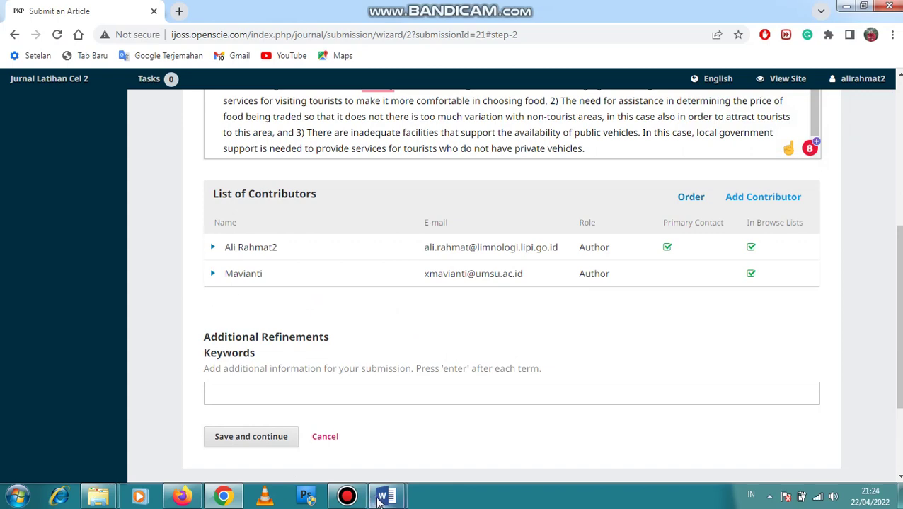
Add 'Effort' from the manuscript's keyword list as the first OJS keyword, then show the 02. IJCSC manuscript
{"action": "mouse_move", "coordinate": [386, 496]}
{"action": "left_click", "coordinate": [350, 426]}
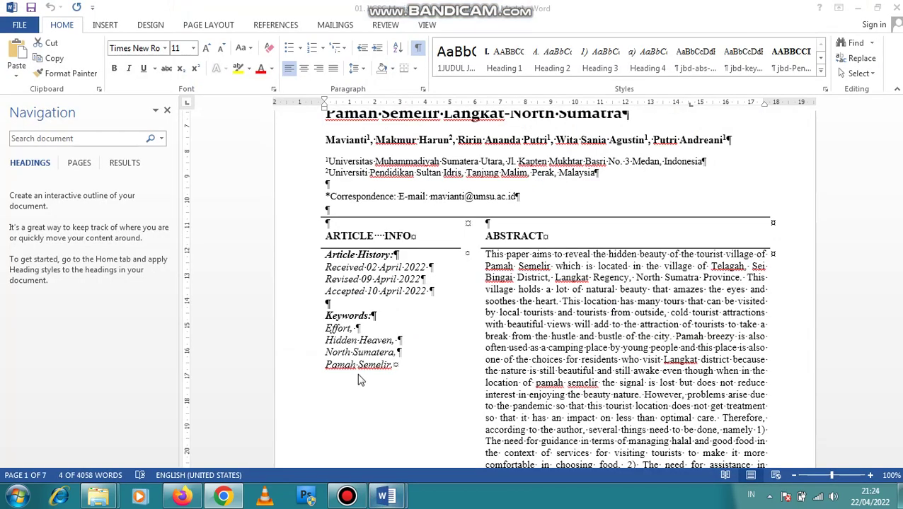
{"action": "scroll", "coordinate": [324, 302], "scroll_direction": "down", "scroll_amount": 1}
{"action": "scroll", "coordinate": [324, 302], "scroll_direction": "down", "scroll_amount": 1}
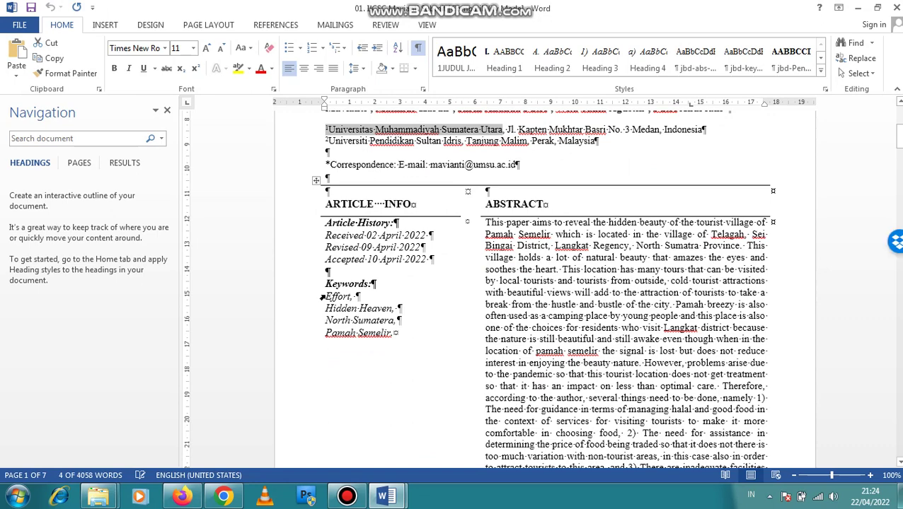
{"action": "left_click_drag", "start_coordinate": [326, 296], "coordinate": [353, 297]}
{"action": "key", "text": "ctrl+c"}
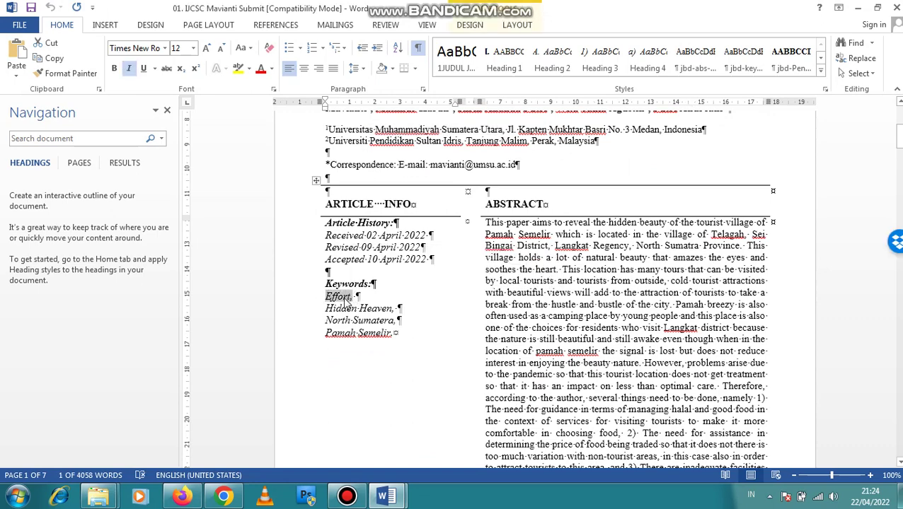
{"action": "left_click", "coordinate": [182, 497]}
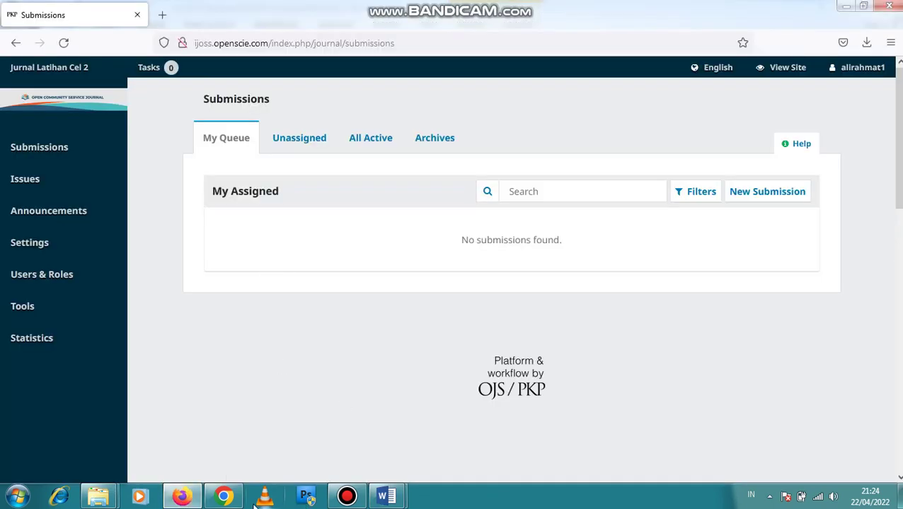
{"action": "left_click", "coordinate": [223, 497]}
{"action": "left_click", "coordinate": [300, 390]}
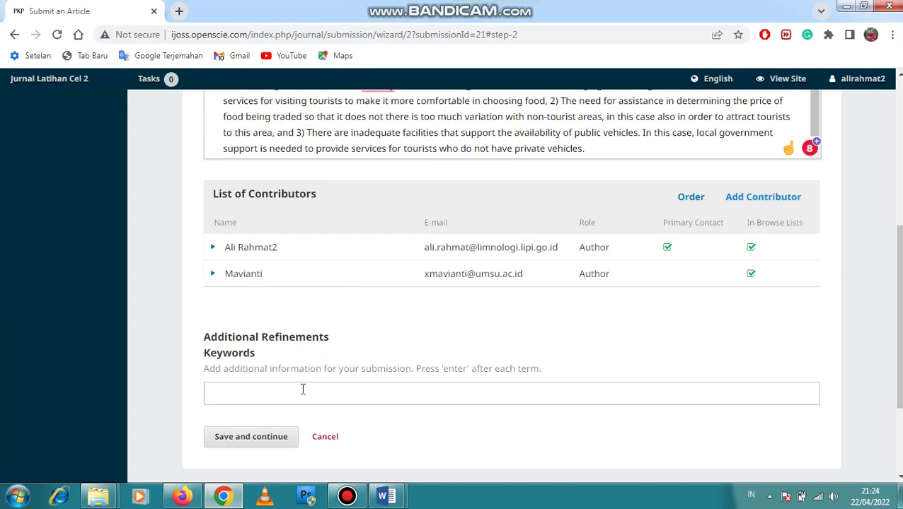
{"action": "key", "text": "ctrl+v"}
{"action": "key", "text": "Return"}
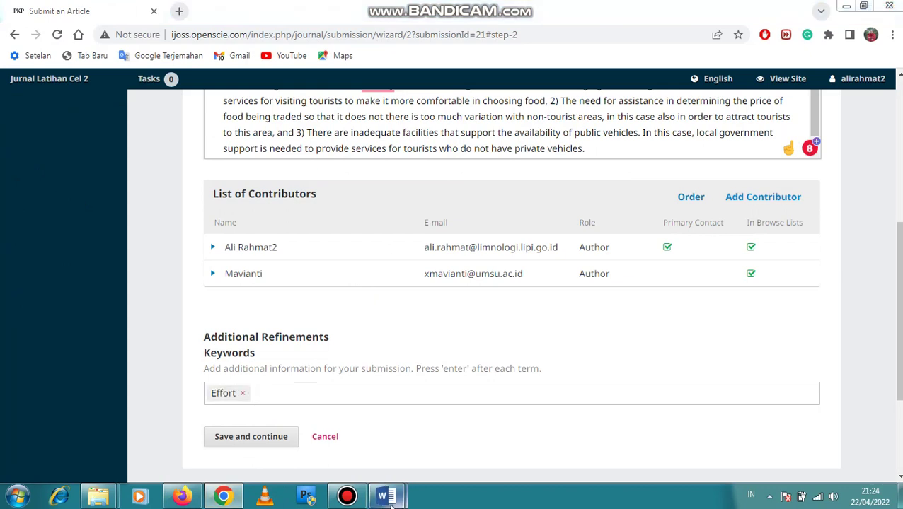
{"action": "mouse_move", "coordinate": [385, 496]}
{"action": "left_click", "coordinate": [433, 445]}
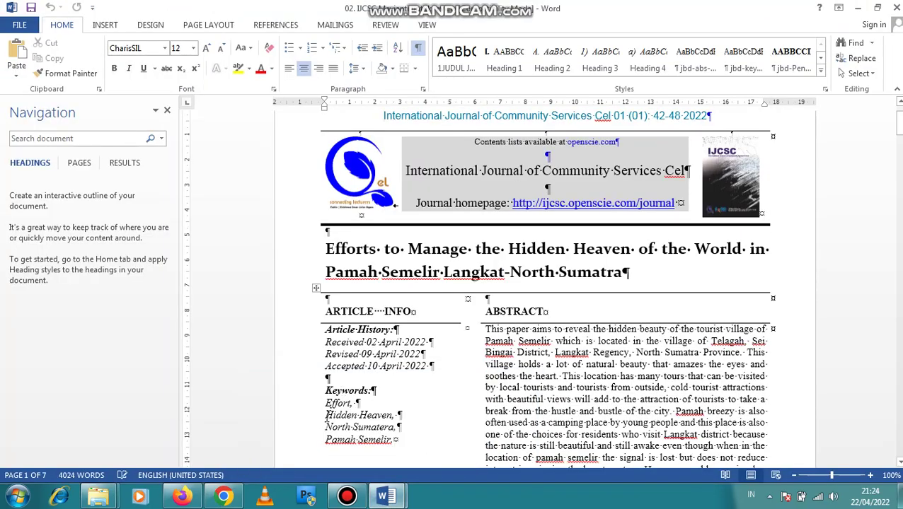